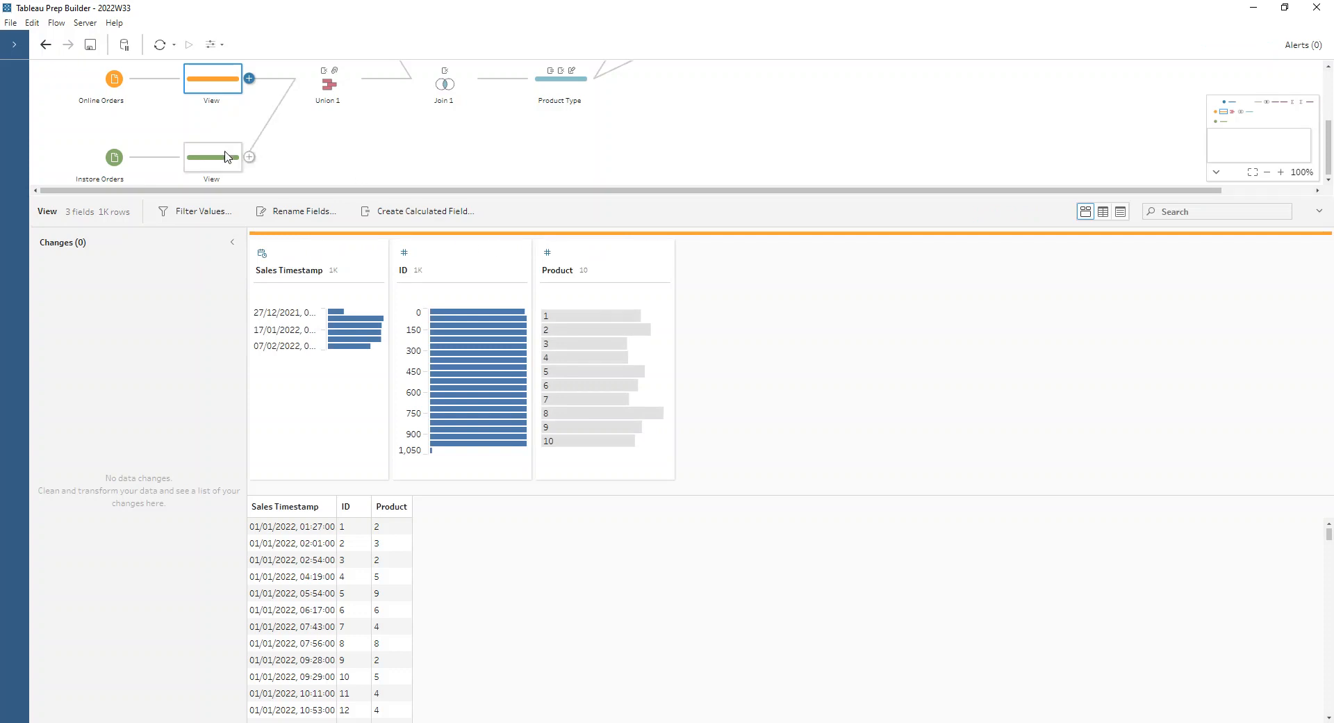
- Separate the aligned Sales Timestamp field in Union 1 back into its two source fields
left_click(226, 157)
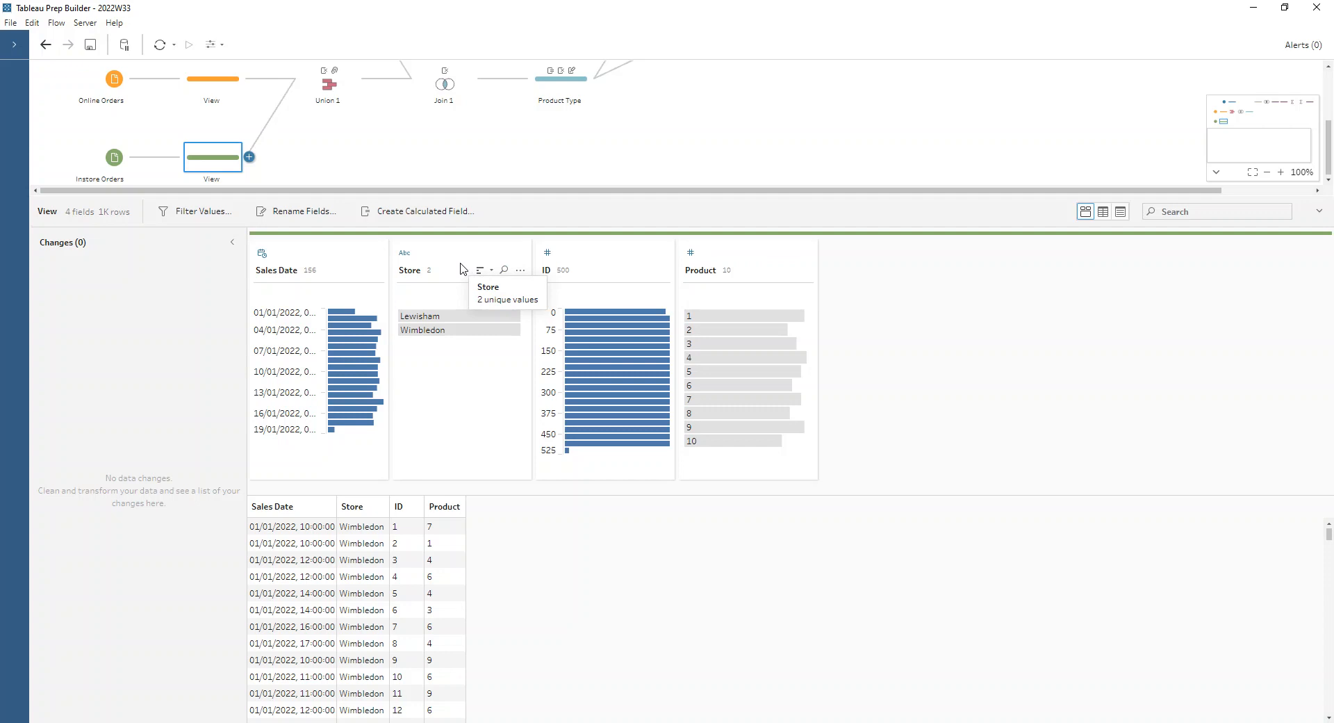
left_click(334, 90)
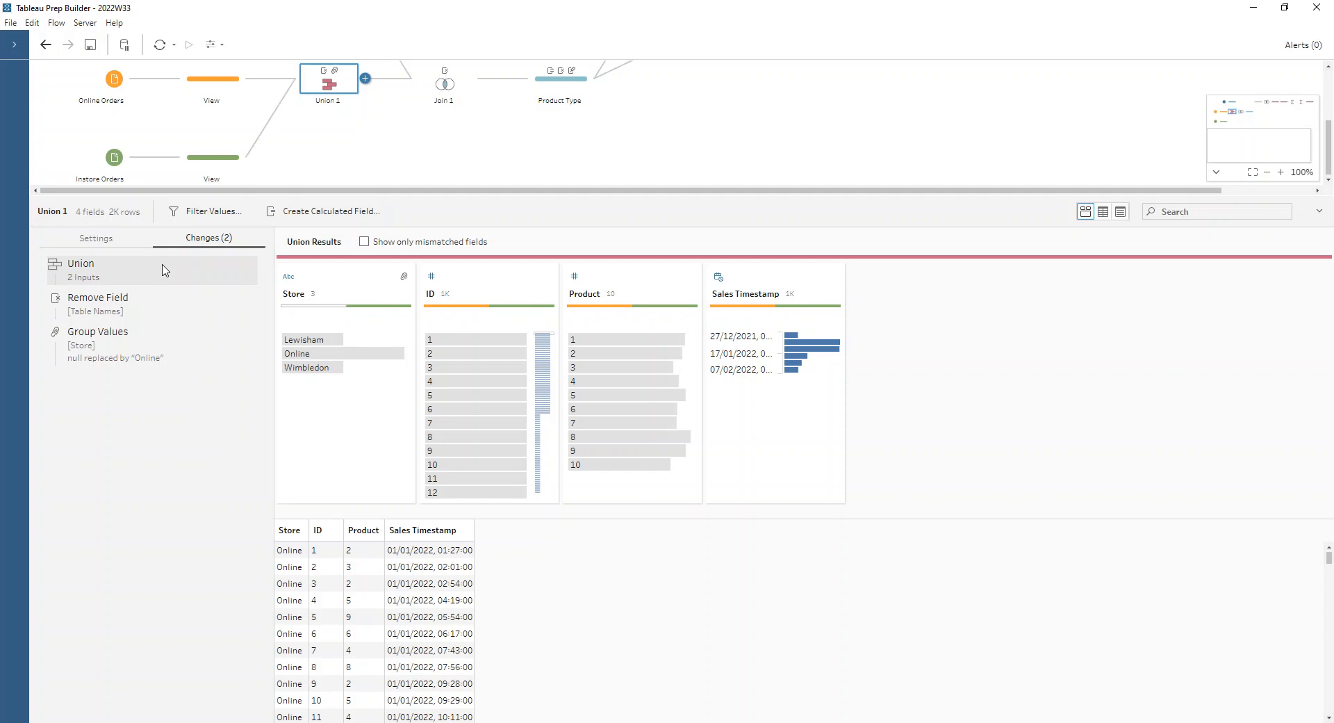
right_click(763, 287)
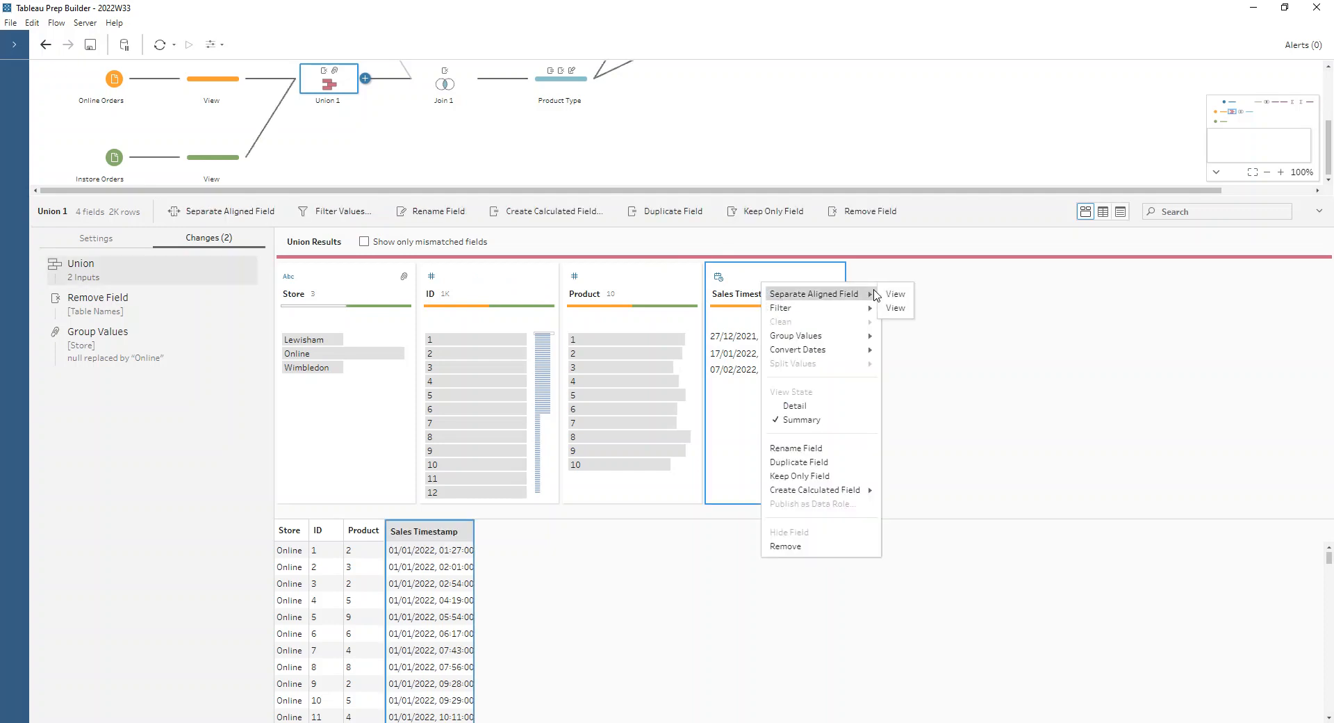
left_click(894, 294)
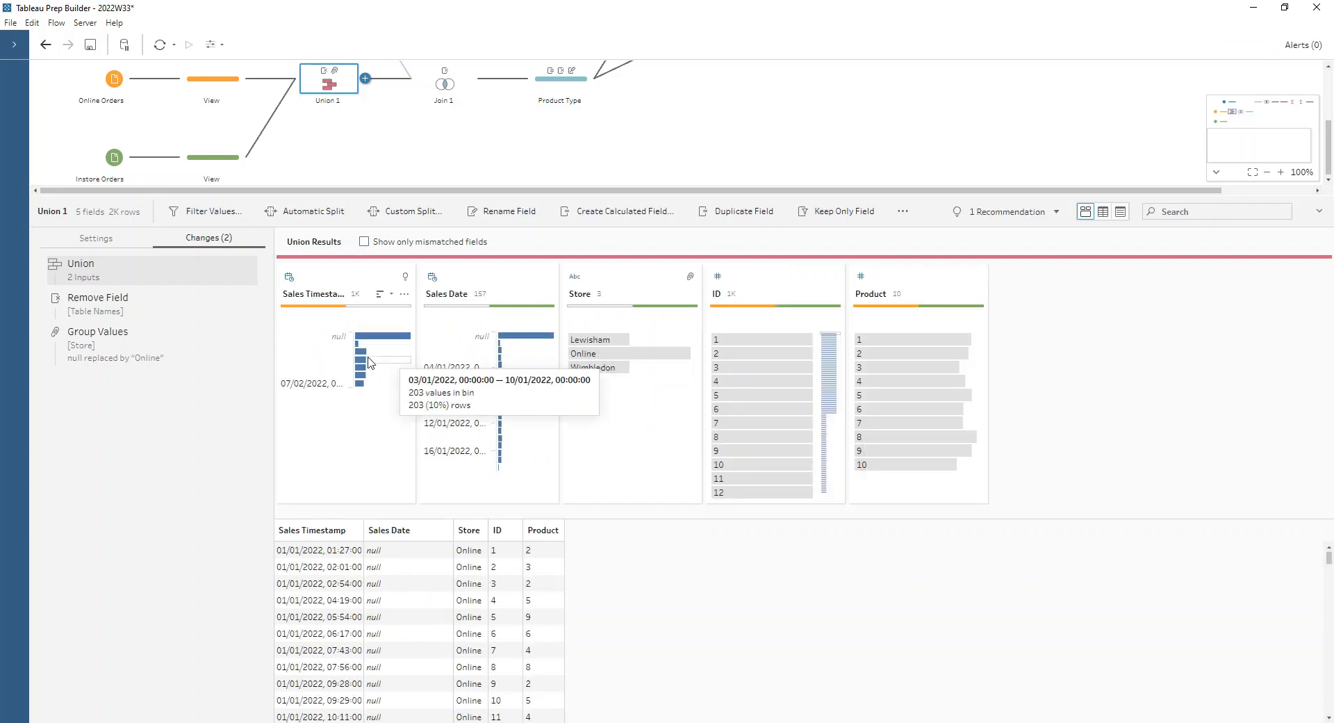
- Merge the Sales Date and Sales Timestamp fields in Union 1 under the name Sales Date
left_click(464, 281)
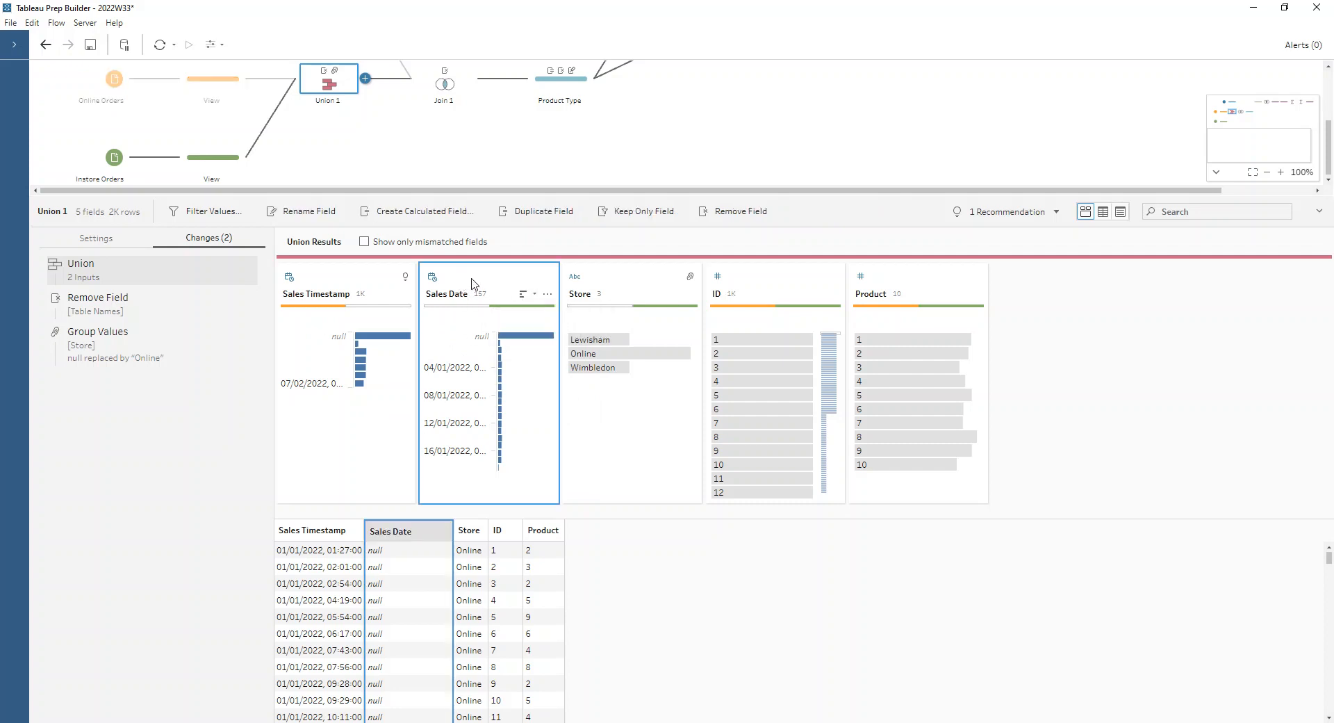
left_click(326, 281, "ctrl")
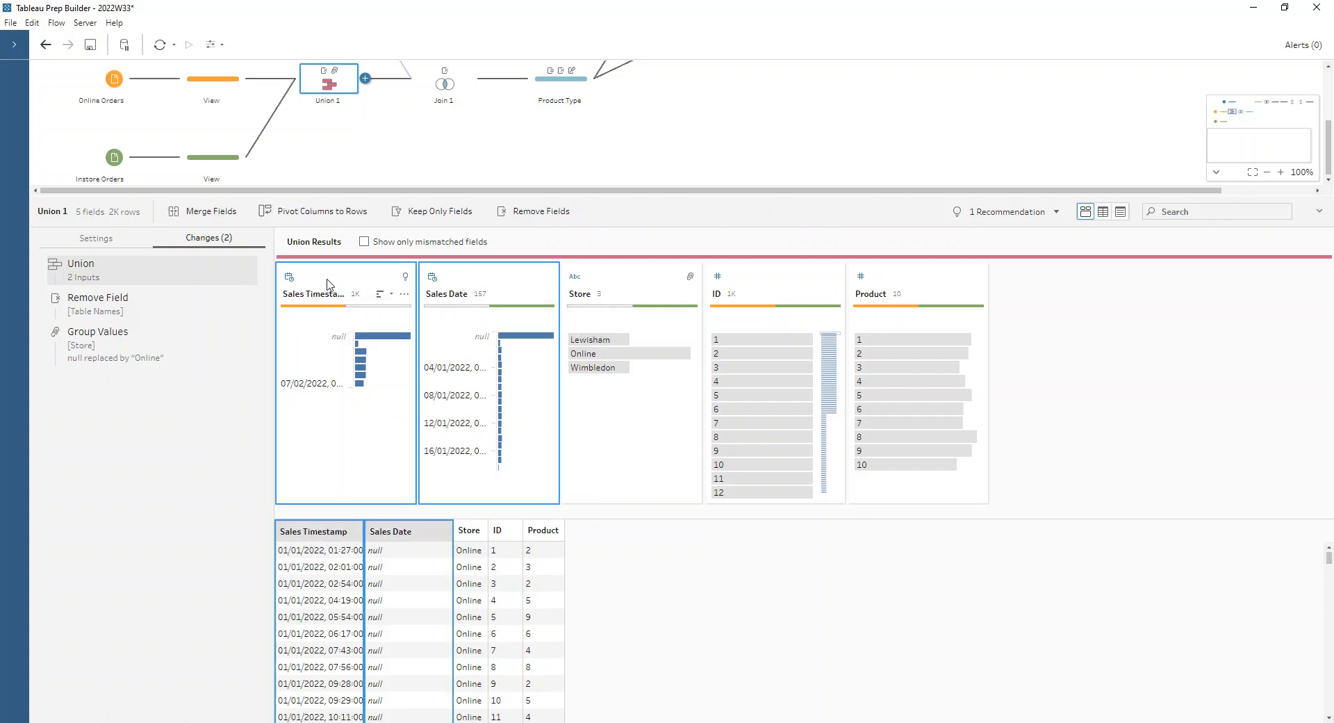
left_click(192, 212)
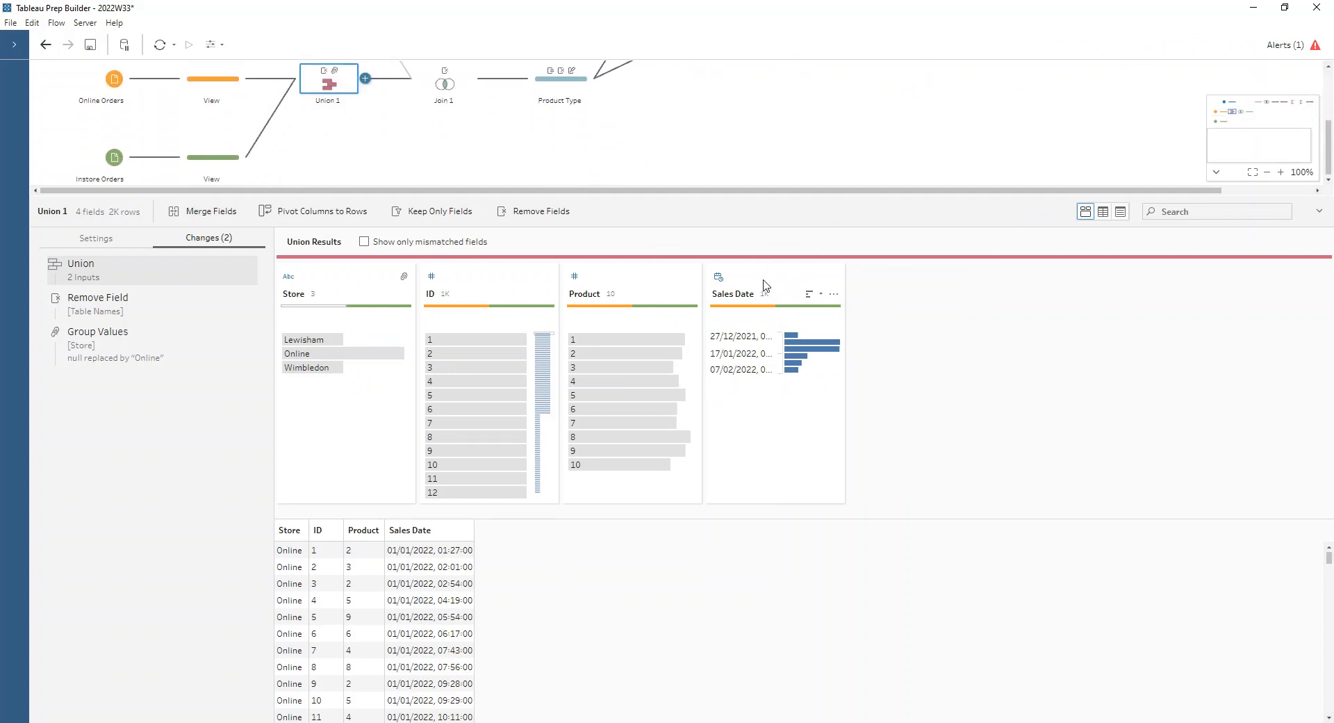
- Separate the merged Sales Date field, and merge Sales Date into Sales Timestamp to keep the Sales Timestamp name
left_click(833, 294)
left_click(1043, 318)
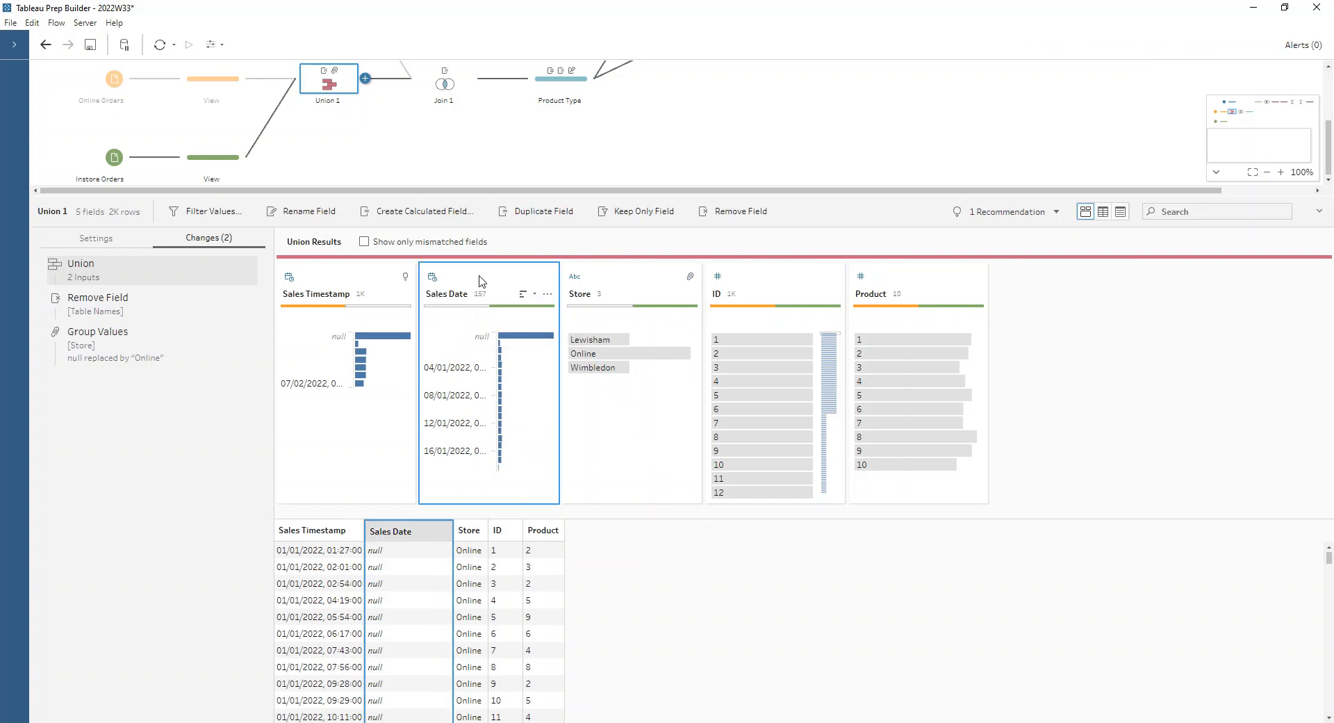
left_click_drag(480, 281, 309, 310)
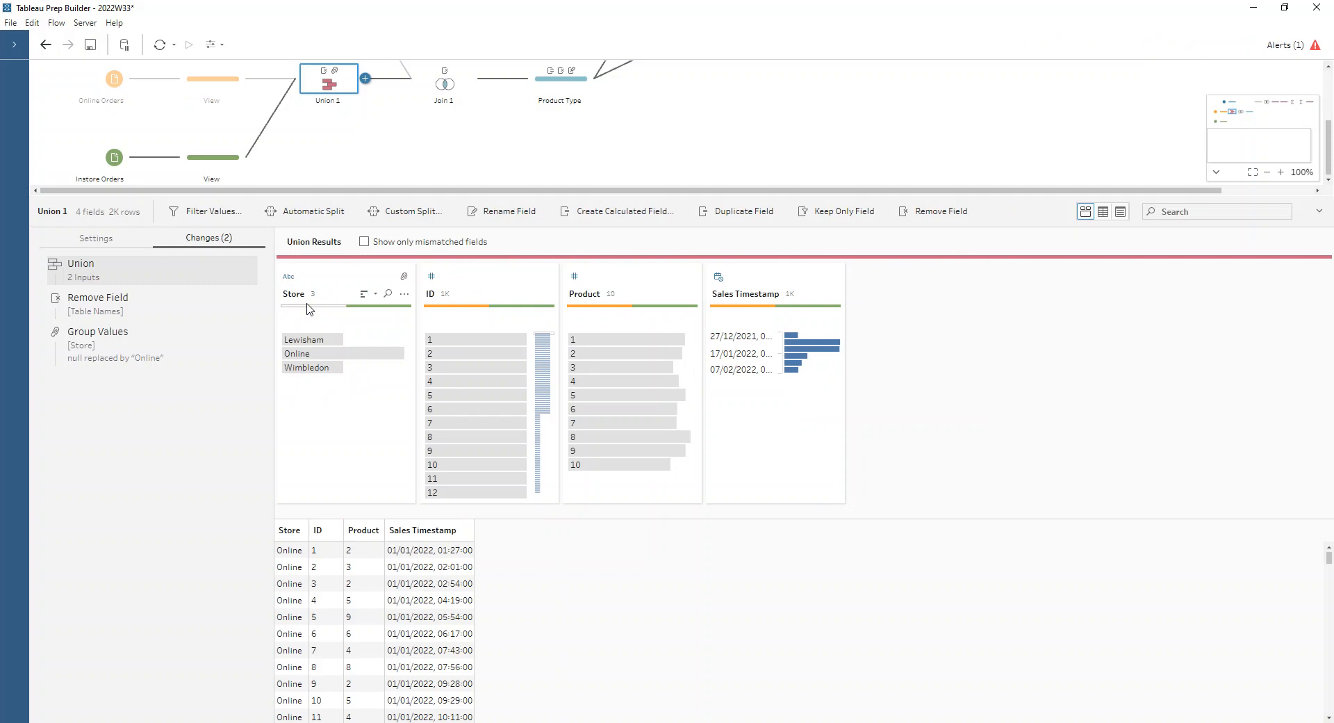
- Examine how Union 1 replaces null Store values with "Online", and review the join clause and join type of Join 1
left_click(96, 275)
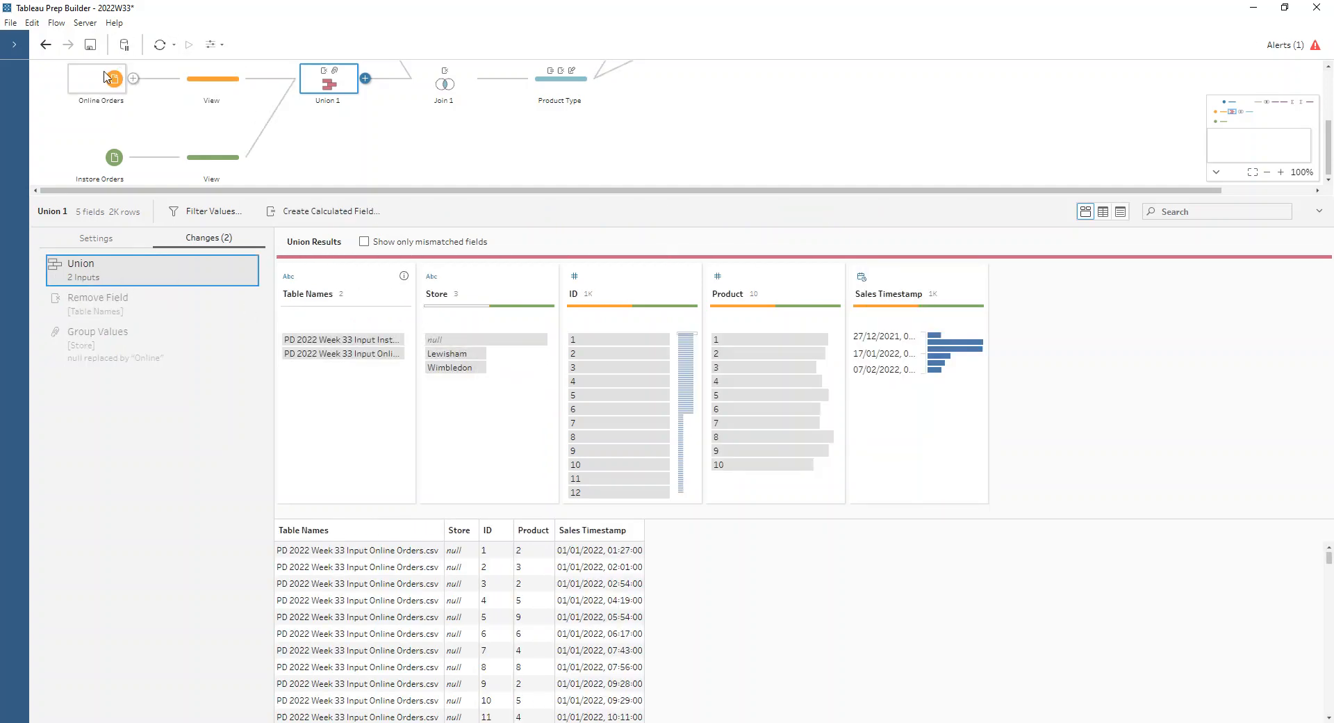
left_click(490, 340)
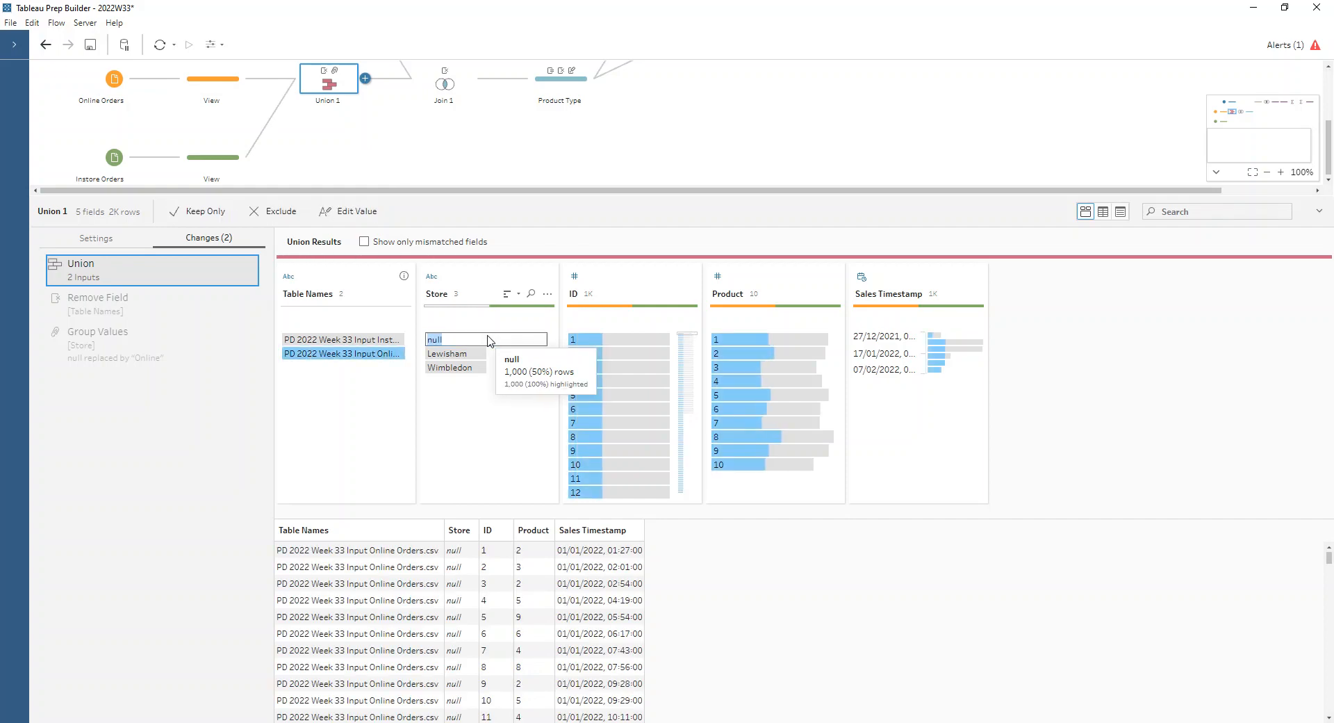
left_click(139, 332)
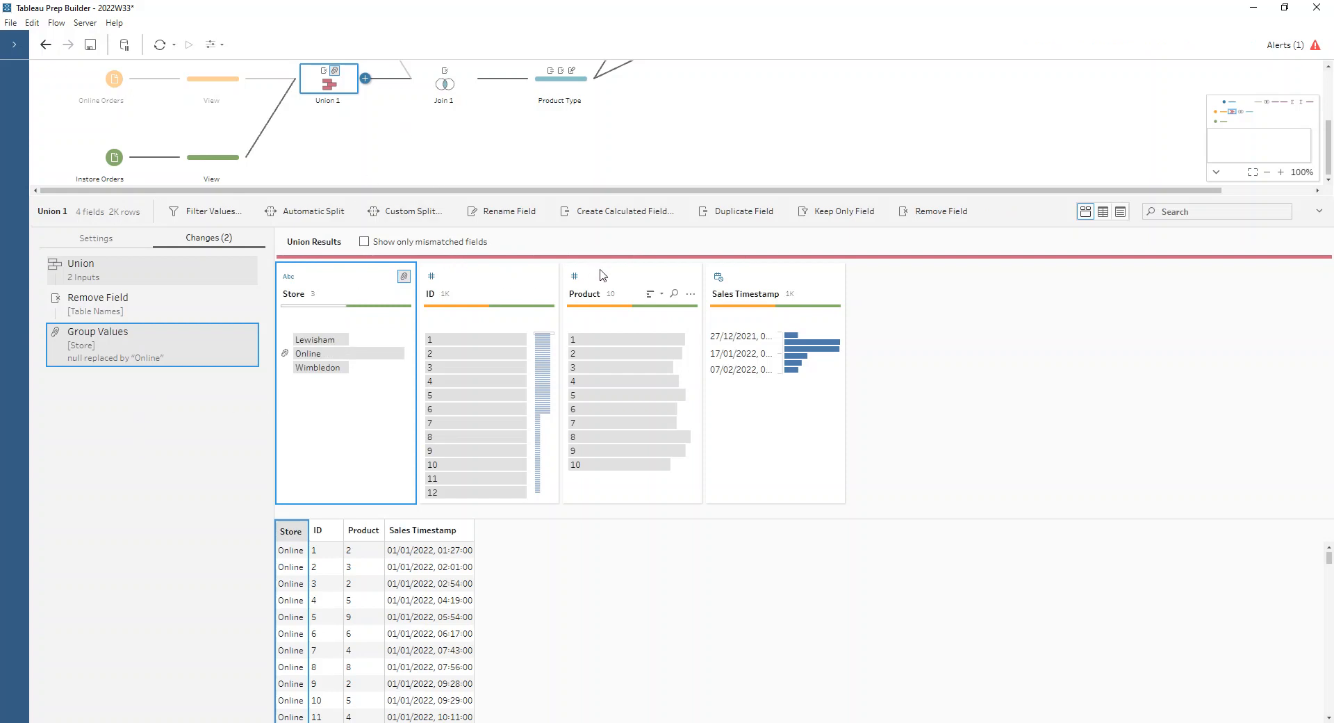
left_click(456, 90)
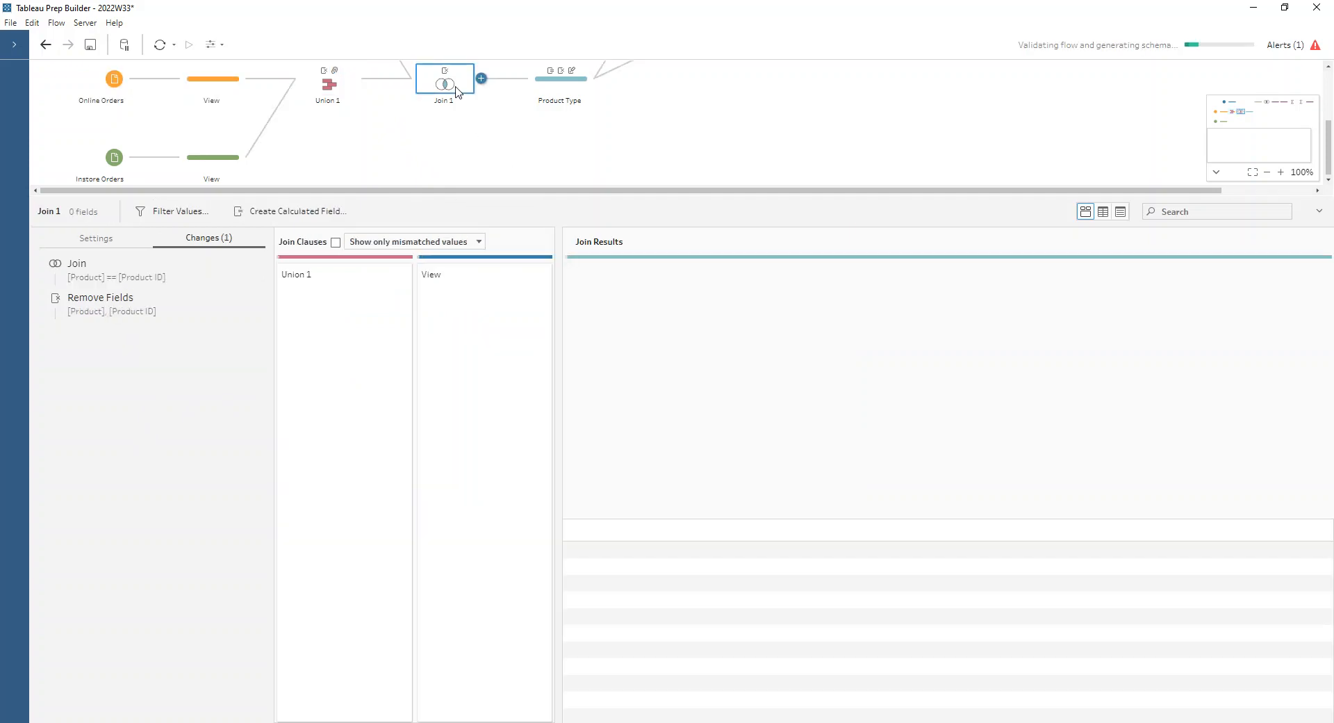
left_click(127, 238)
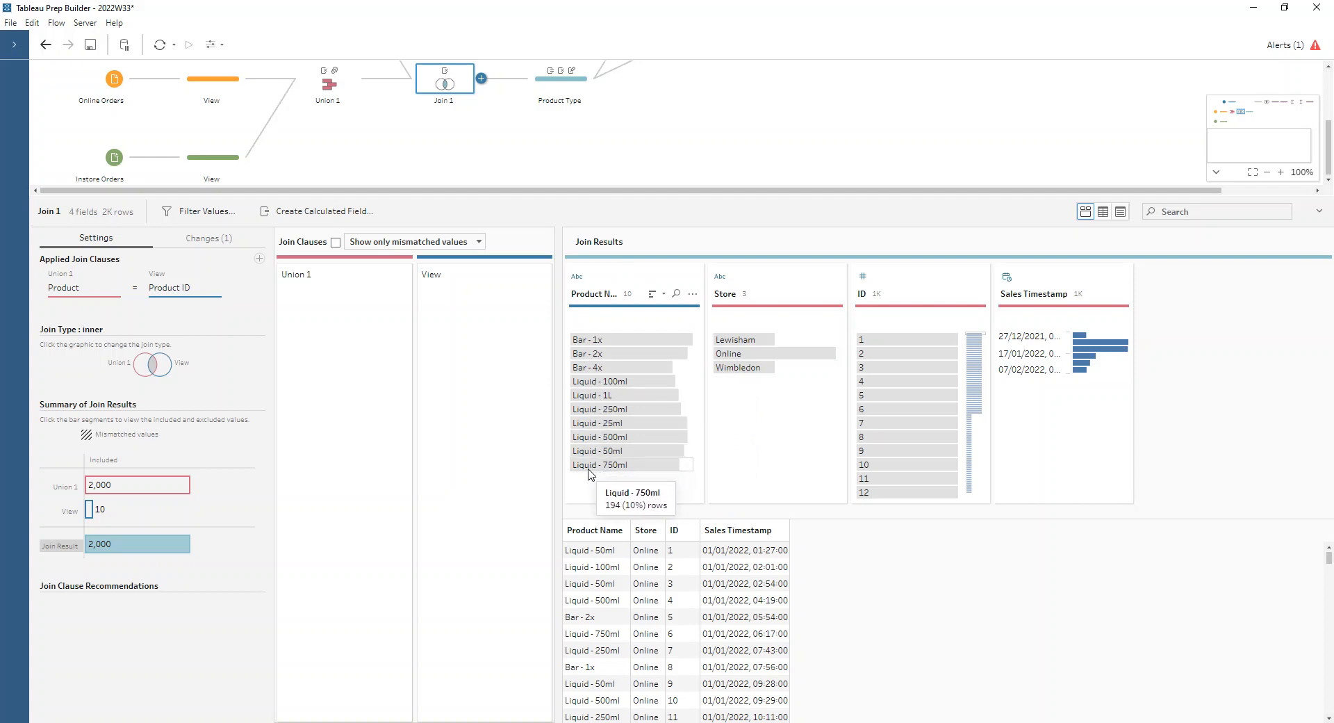
left_click(693, 294)
mouse_move(726, 356)
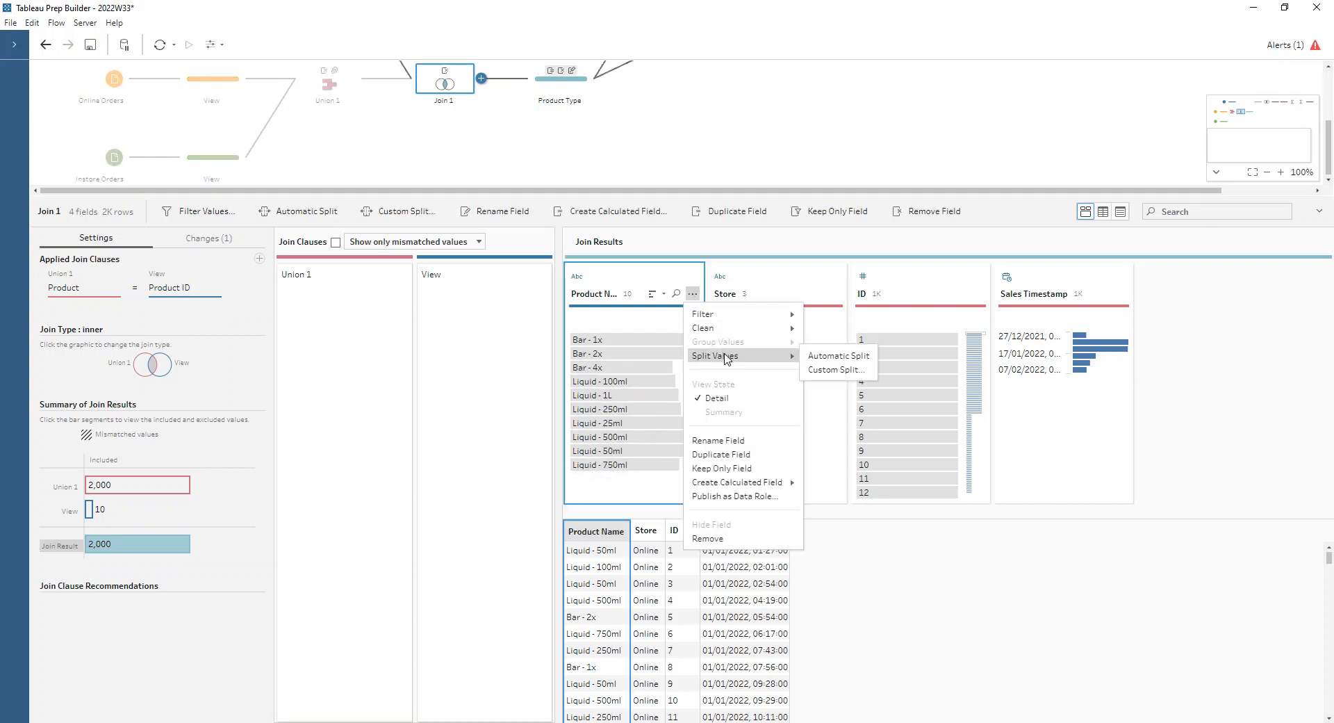
left_click(818, 370)
type("-")
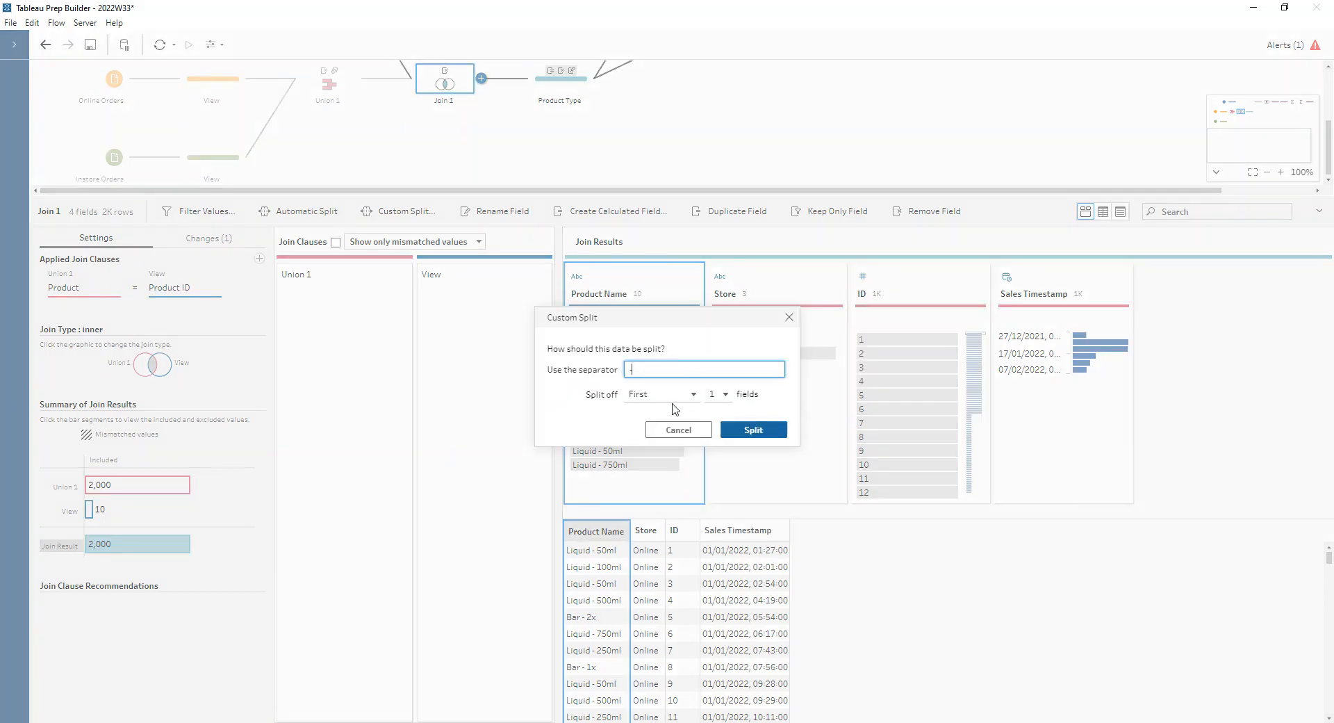
left_click(789, 317)
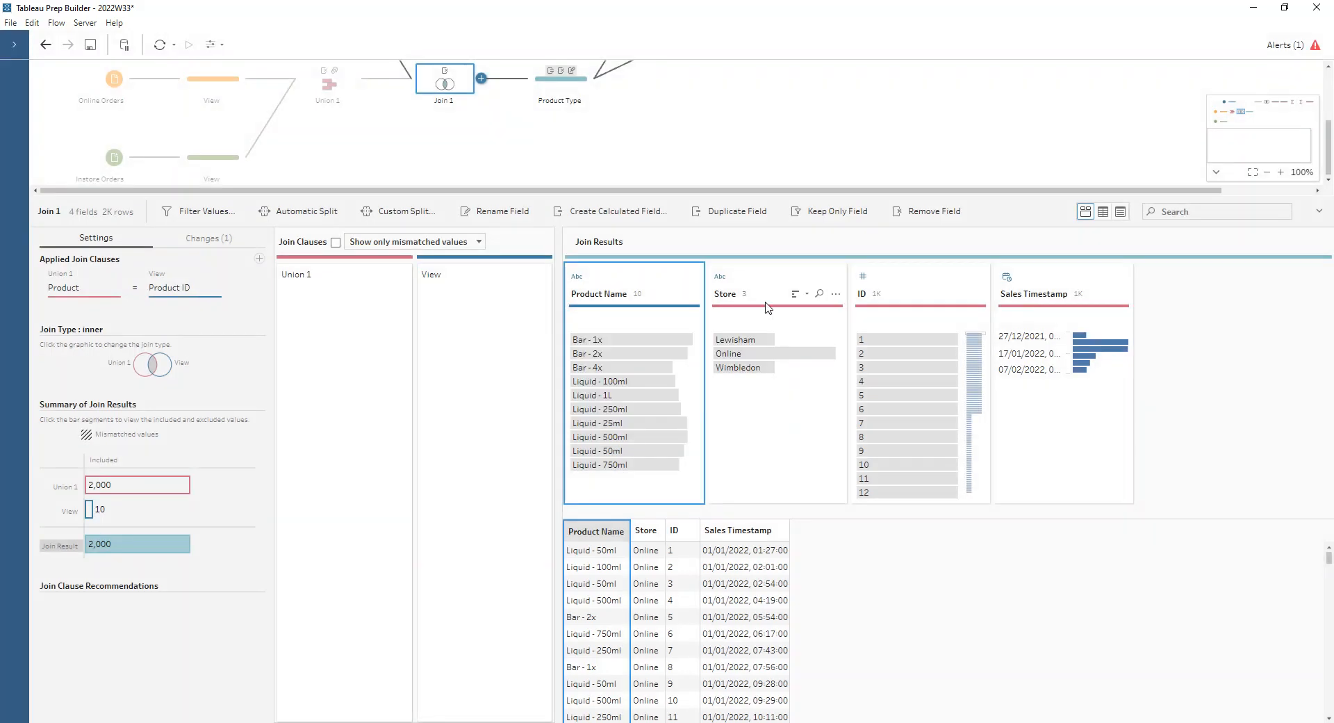
- Review the changes in the Product Type step and highlight the rows for product type Bar in the Lewisham store
left_click(549, 88)
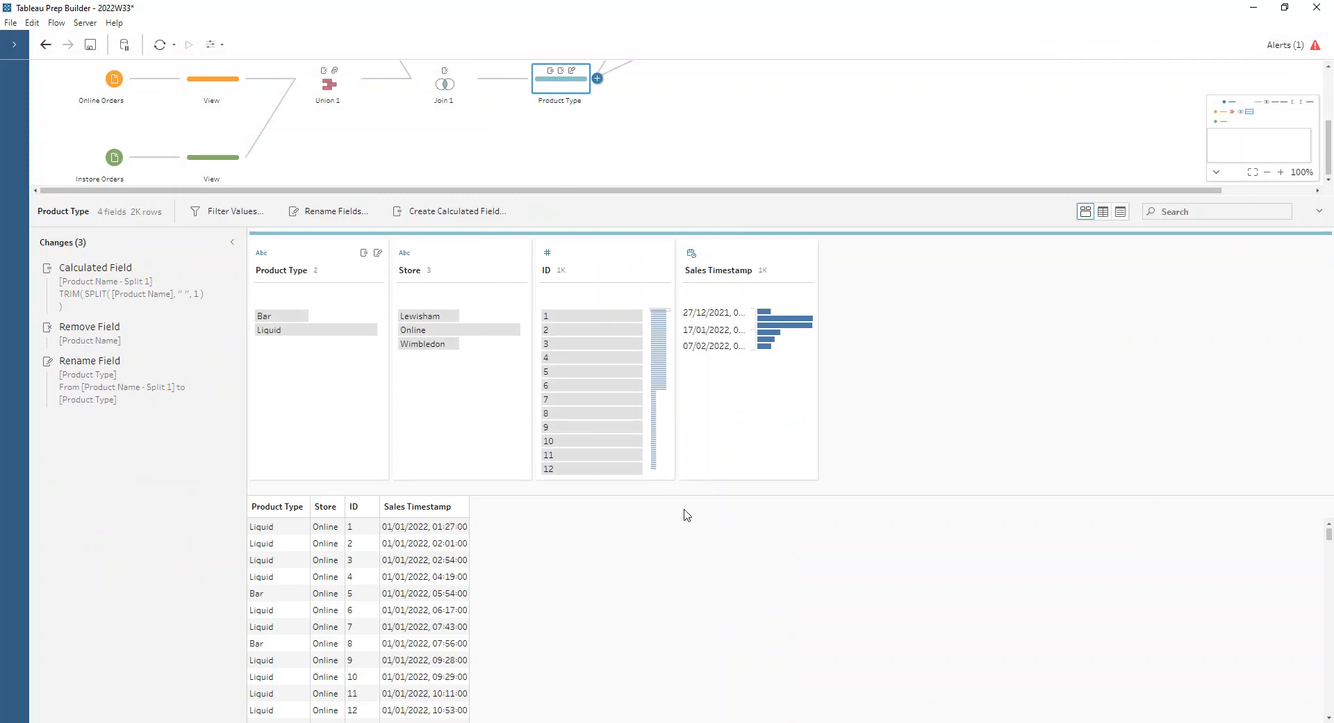
left_click(277, 321)
left_click(473, 320)
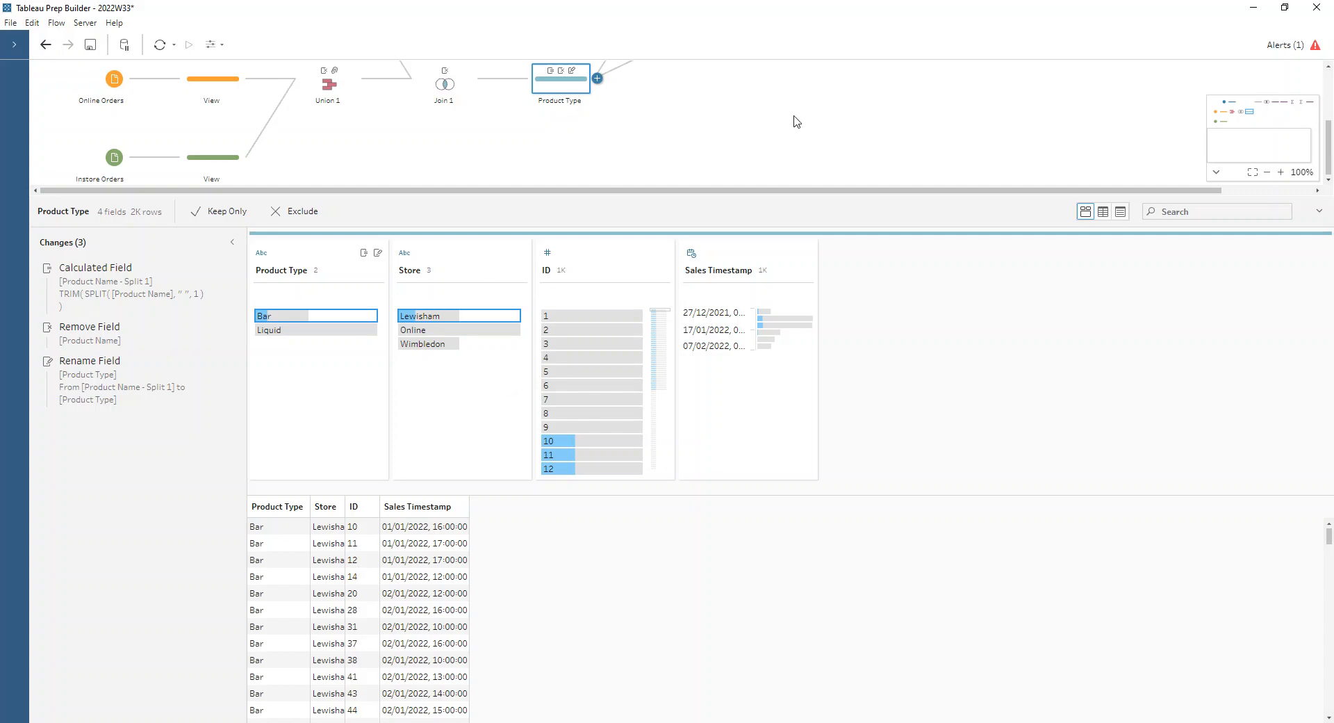
- Examine the Next Sale step and Join 3's clauses, results and unmatched Product Type rows excluded from the join
scroll(795, 121, "up", 3)
left_click(690, 119)
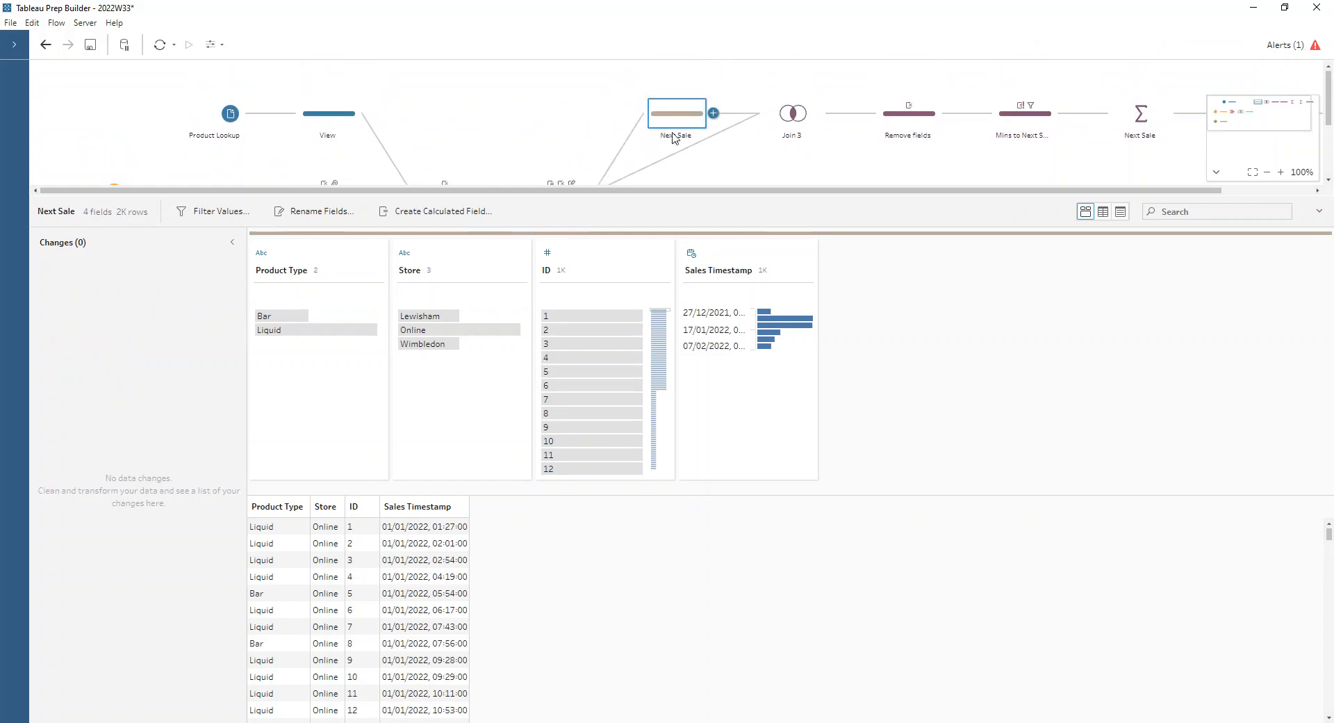
left_click(781, 113)
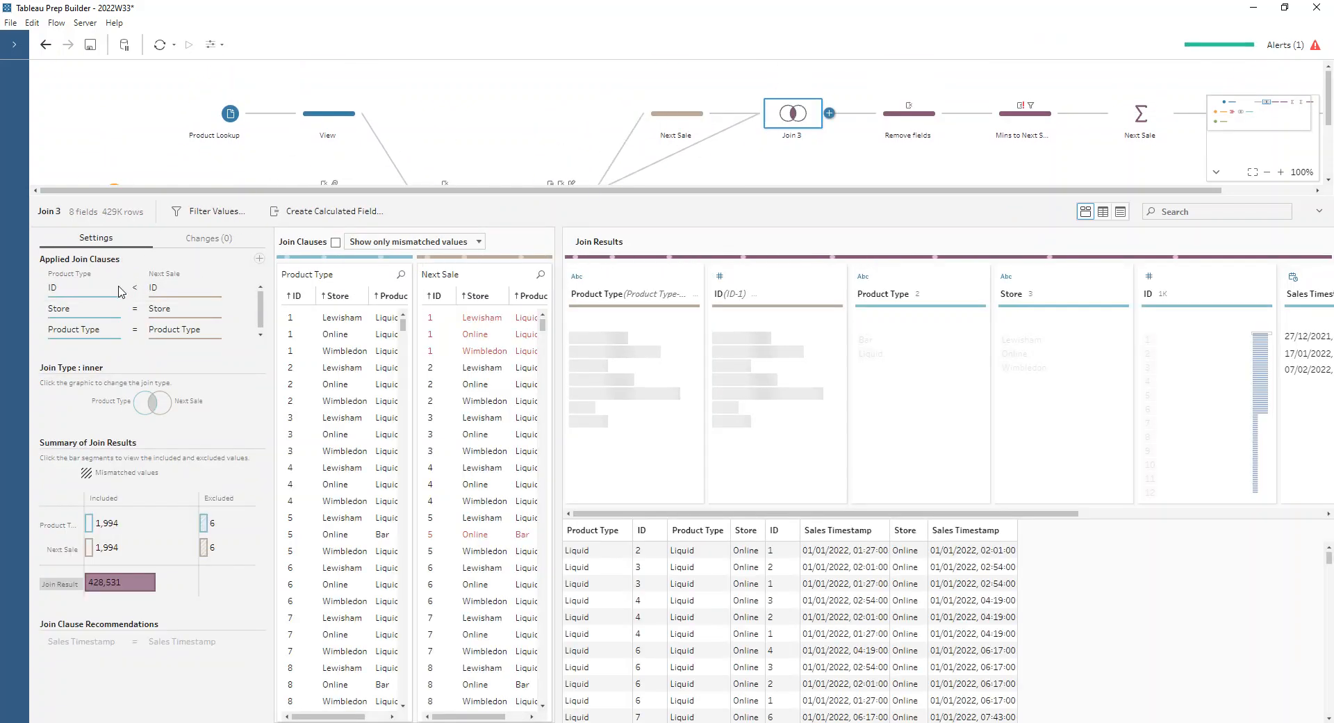
left_click_drag(566, 208, 564, 269)
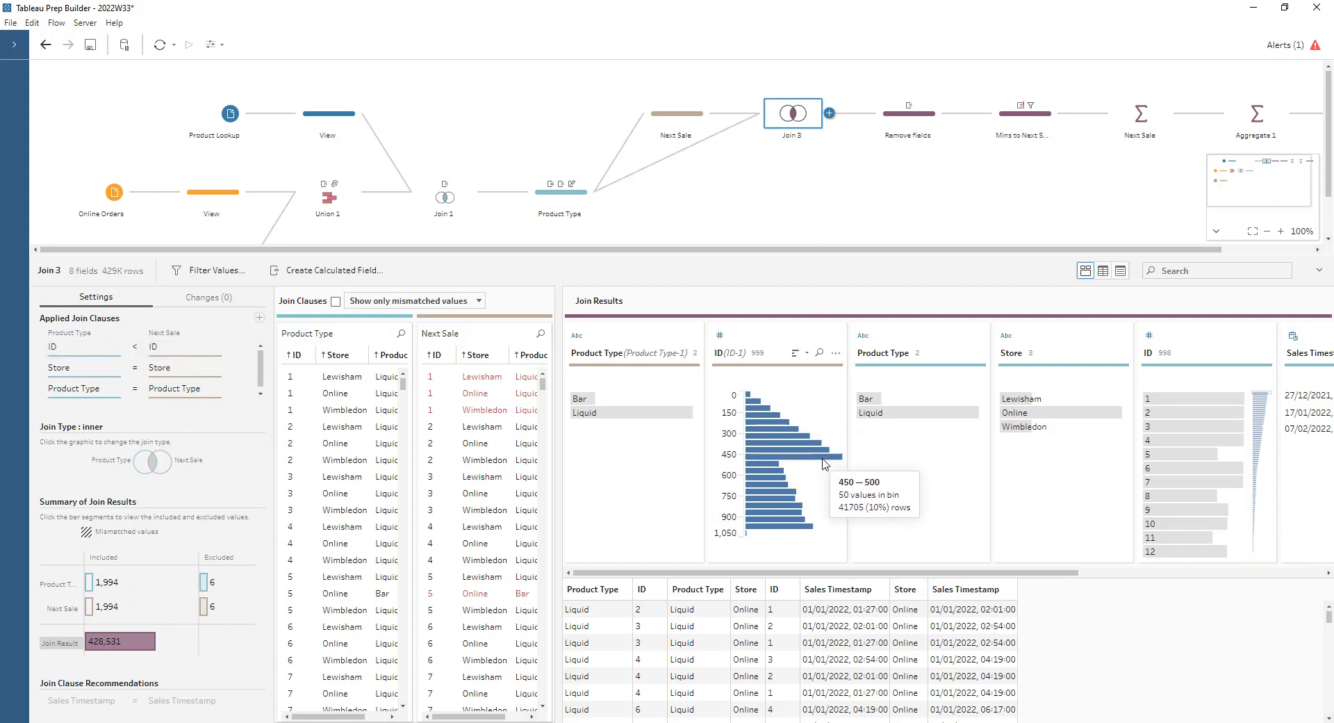
mouse_move(824, 466)
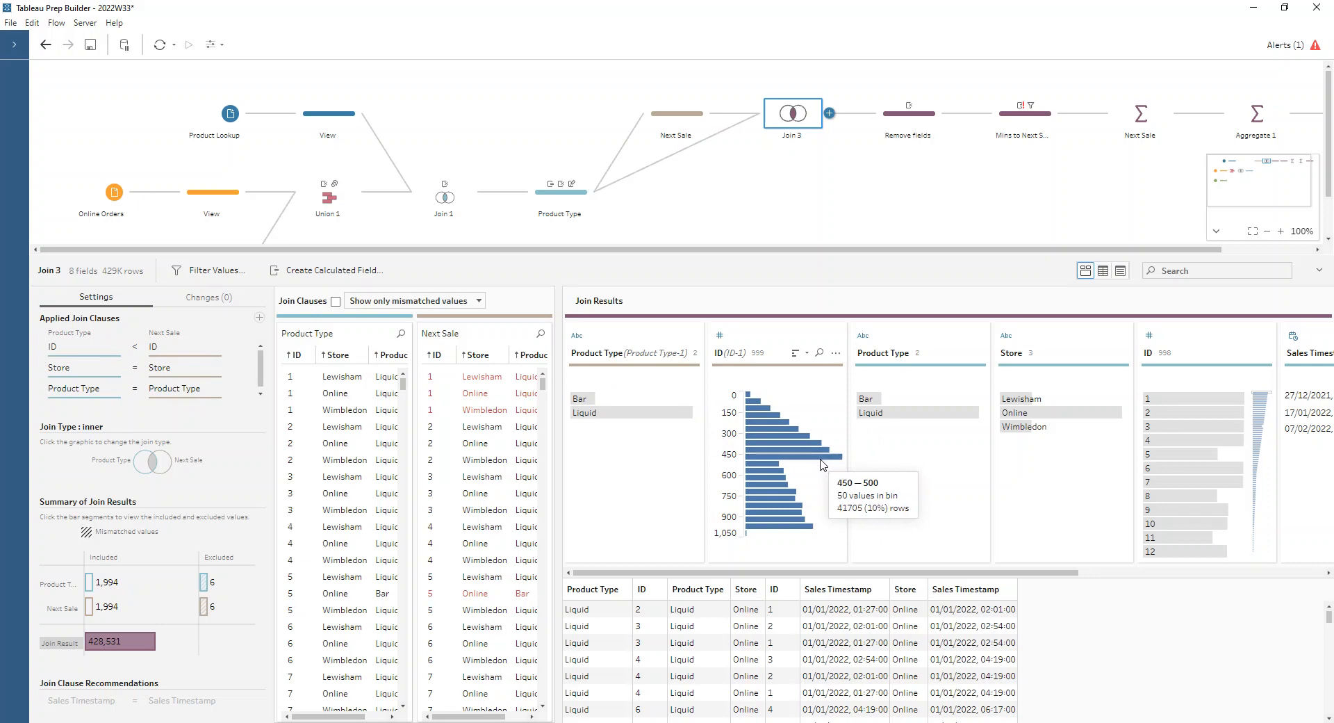
mouse_move(680, 423)
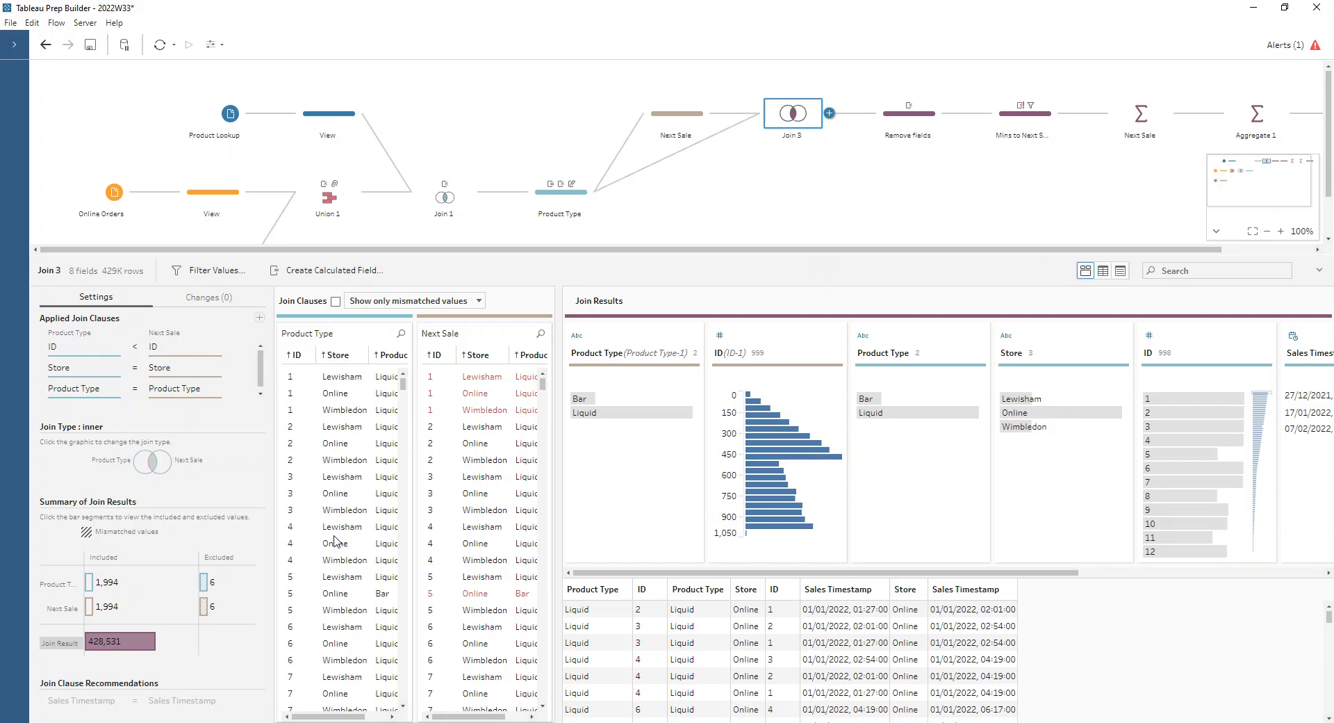
mouse_move(206, 585)
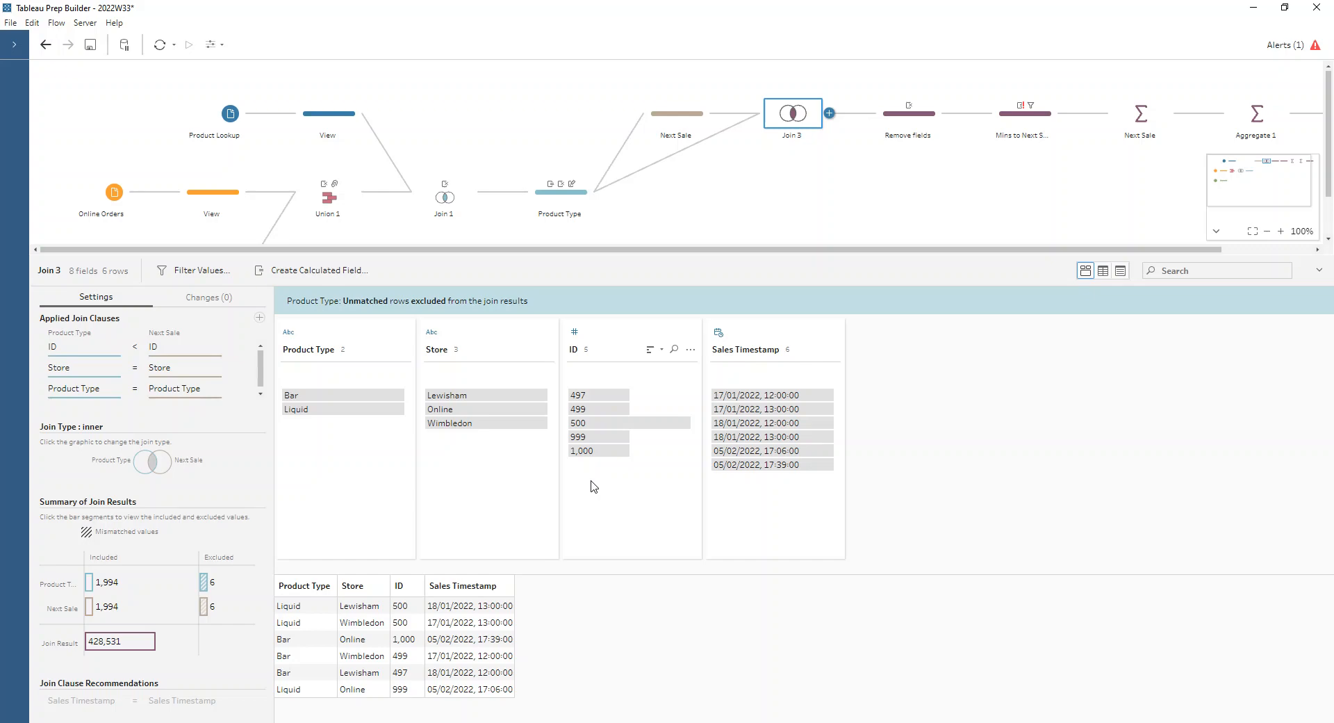
- Compare the Remove fields step with the changes listed in the Mins to Next Sale step
left_click(928, 121)
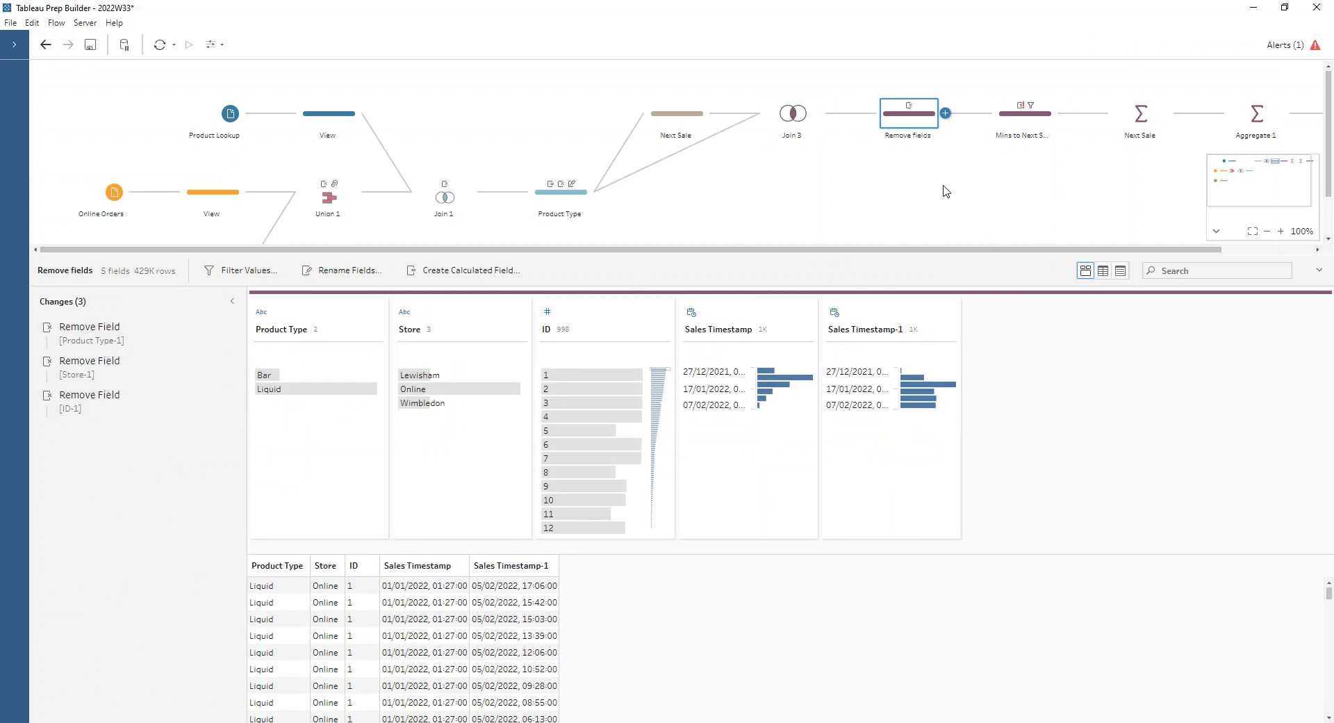
left_click(1011, 114)
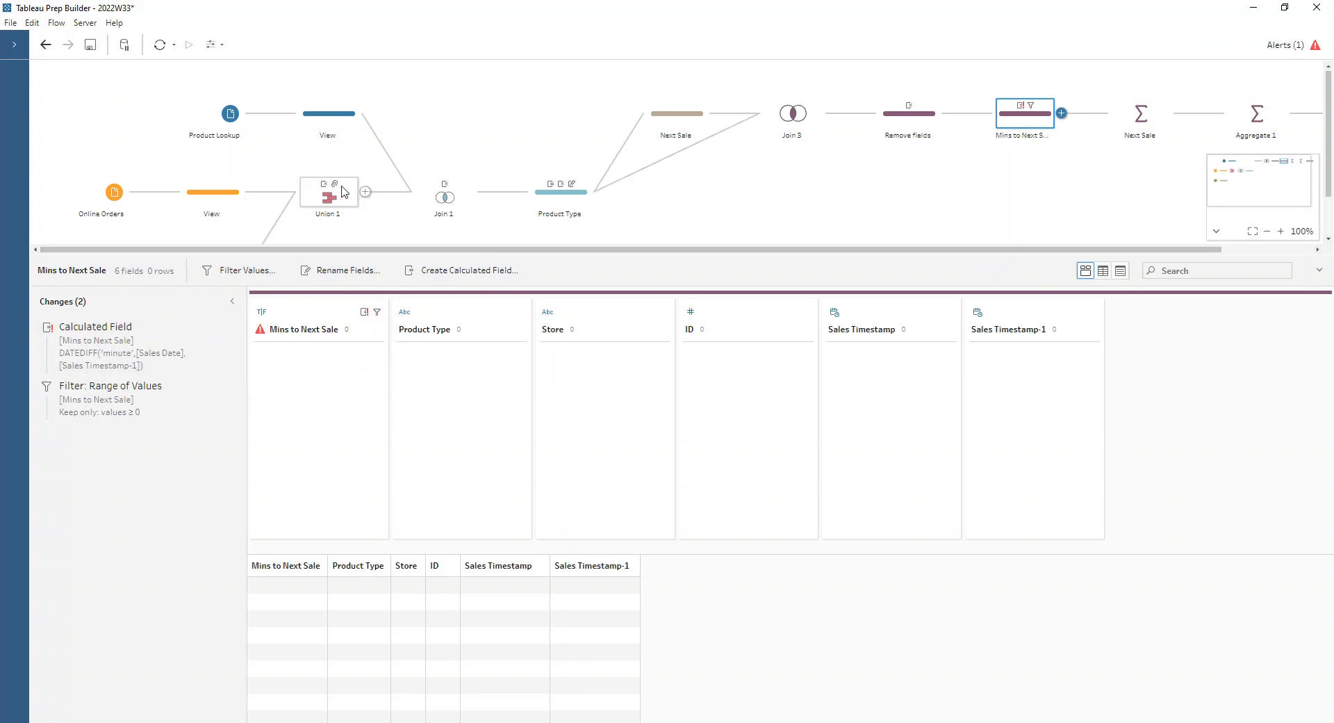
left_click(888, 124)
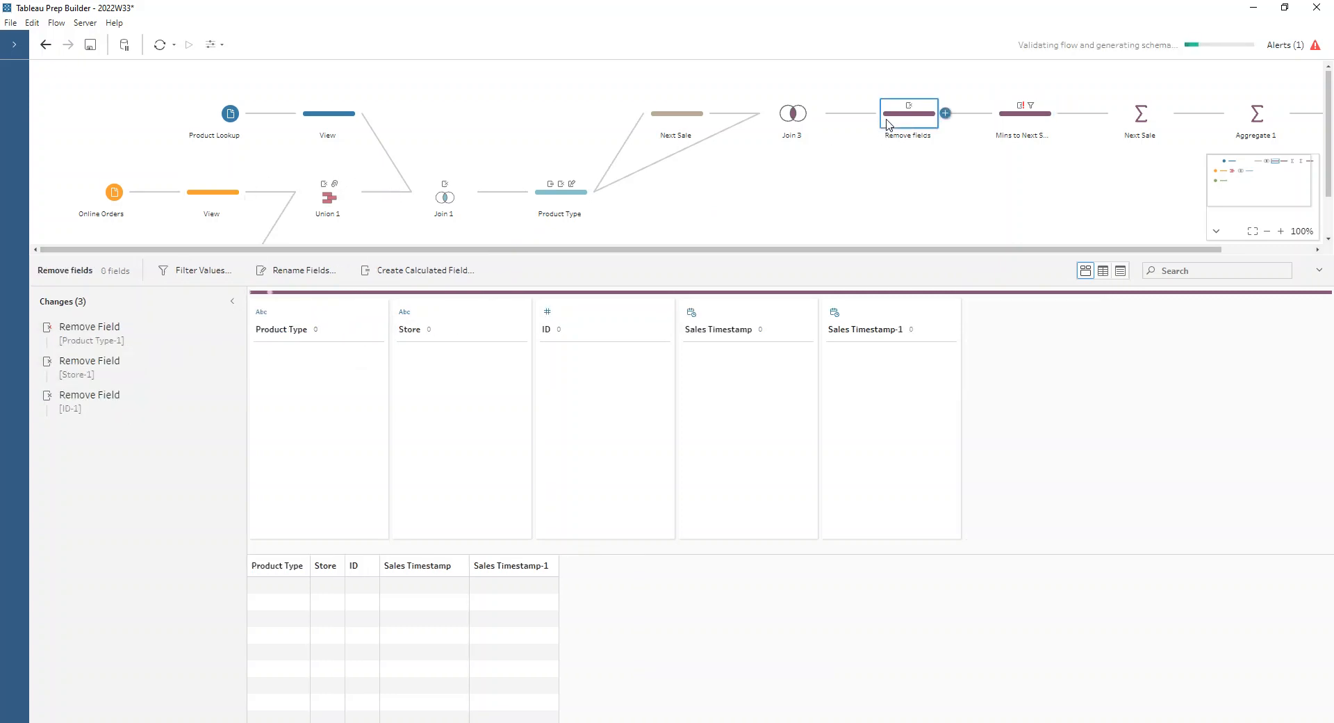
- Change the Mins to Next Sale calculation to DATEDIFF('minute',[Sales Timestamp],[Sales Timestamp-1]) and save it
left_click(1020, 123)
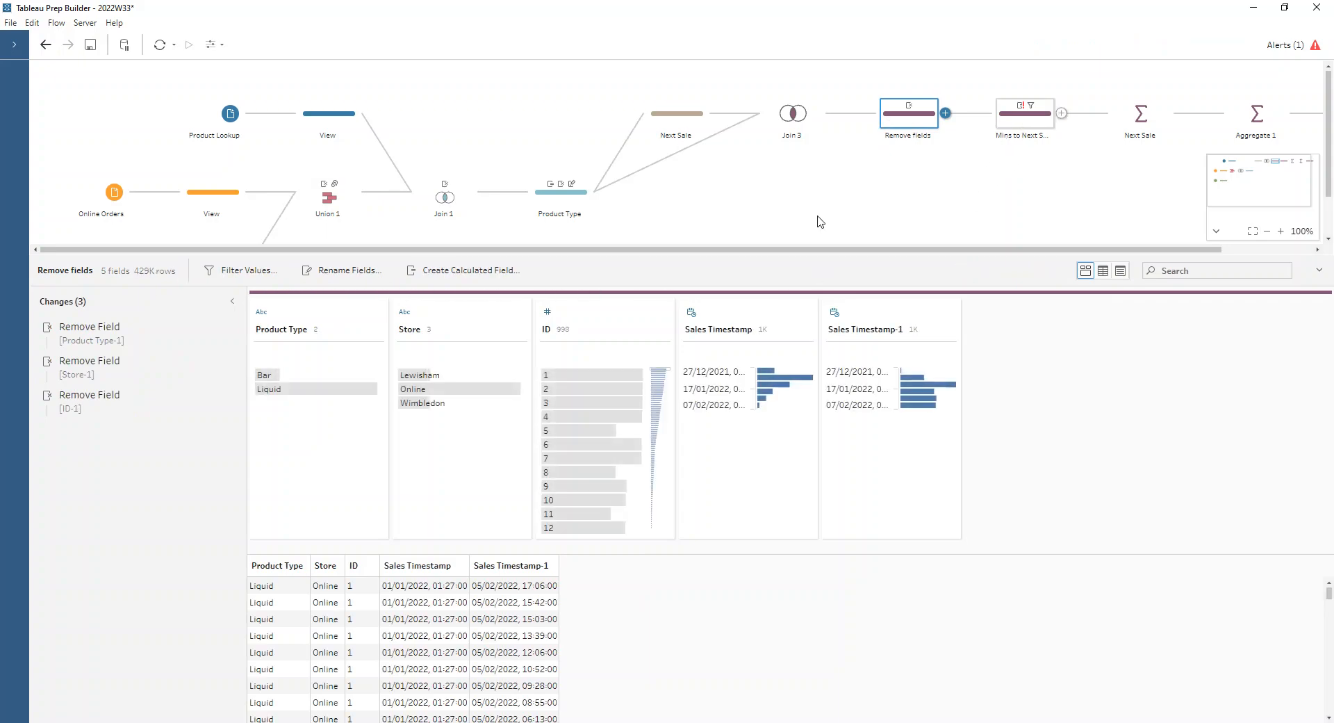
left_click(216, 327)
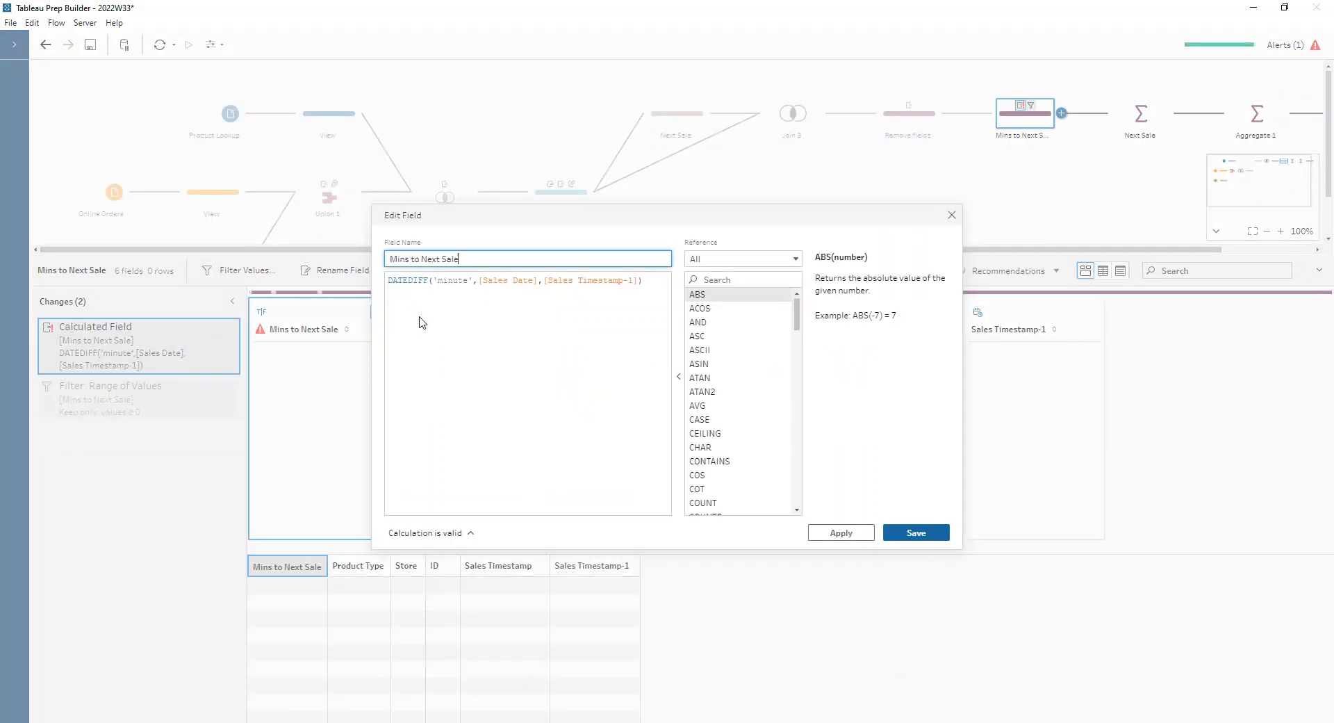
left_click_drag(531, 280, 514, 279)
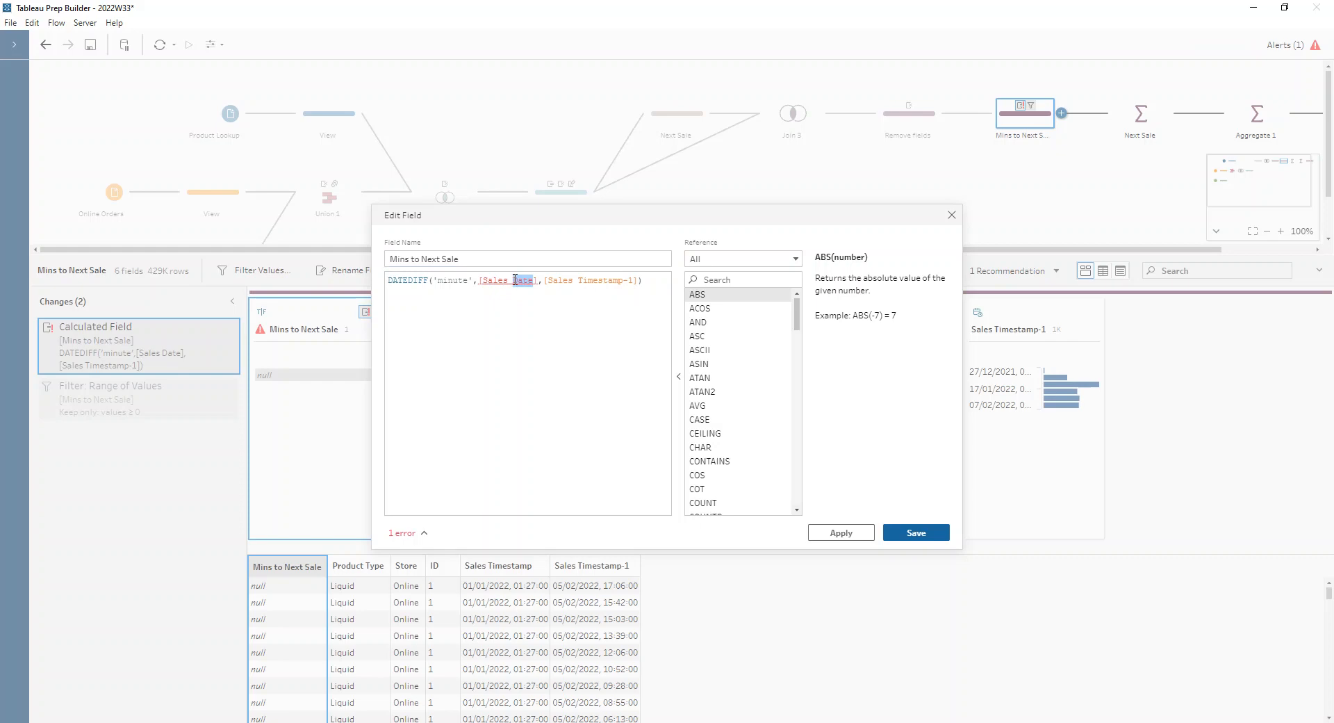
type("Timestamp")
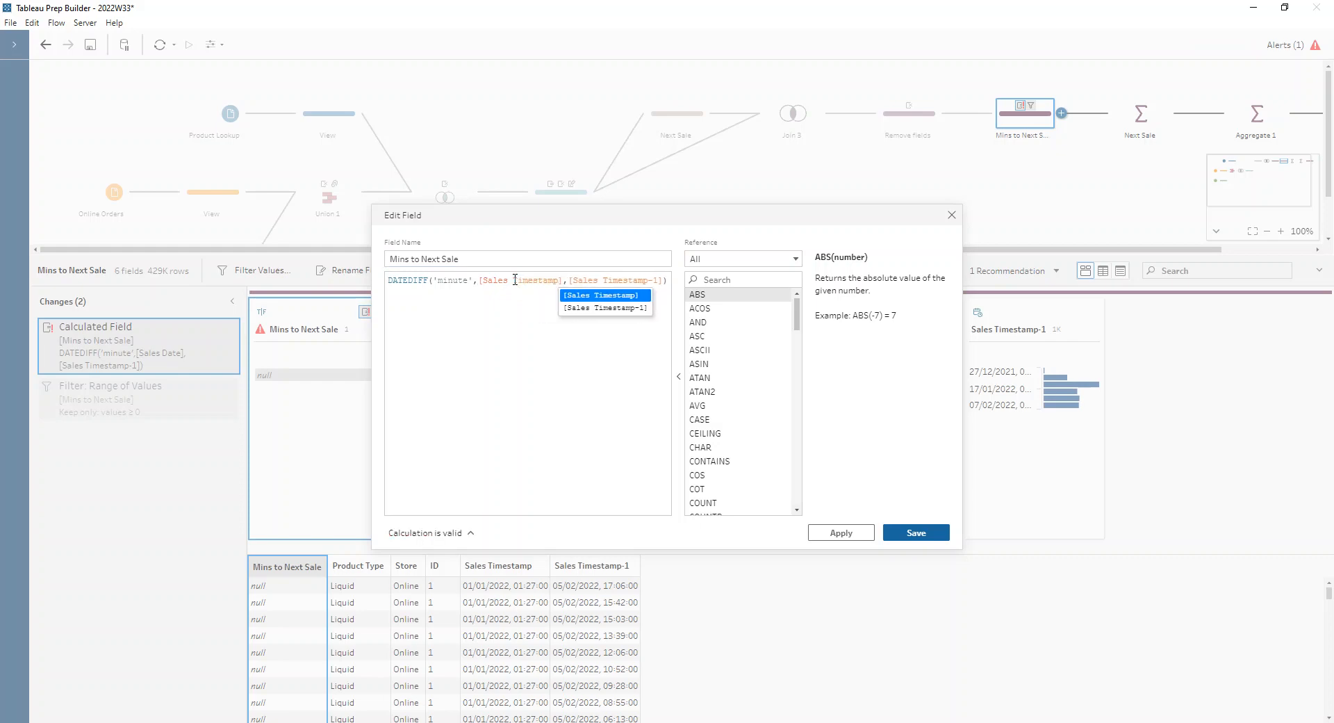
left_click(907, 535)
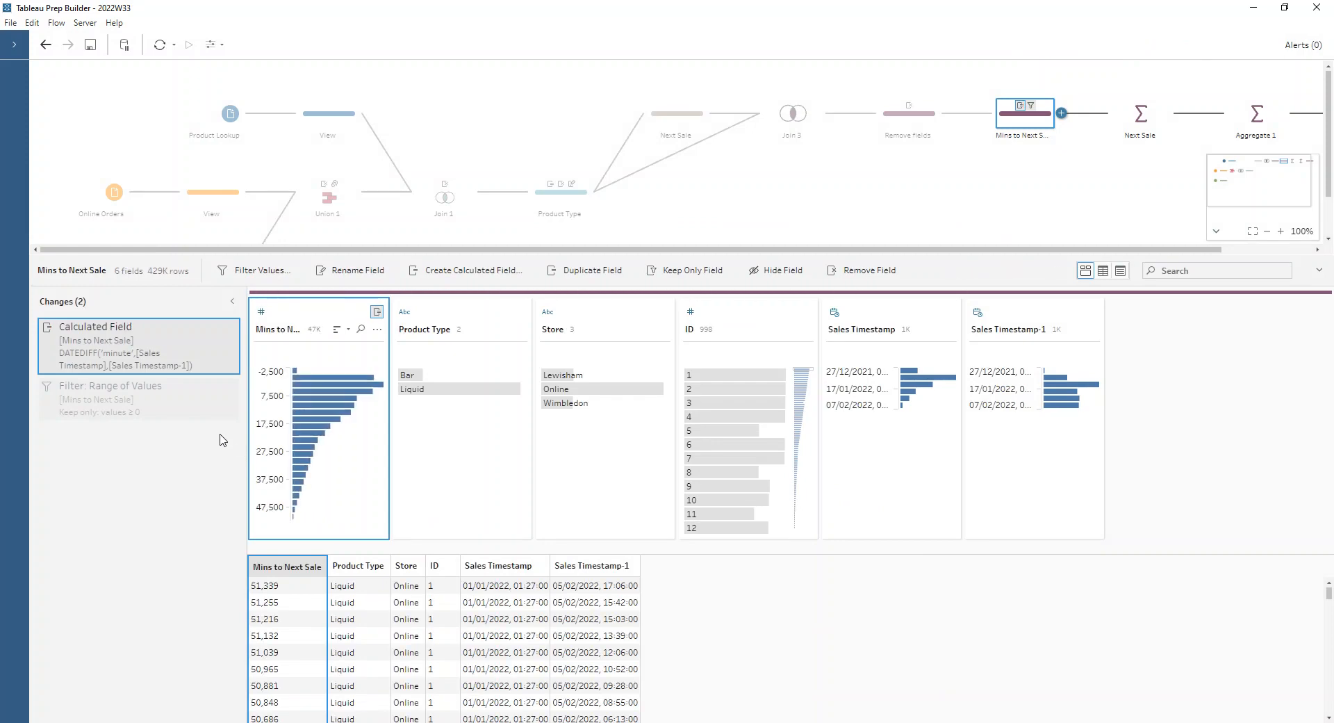
- Reopen the Mins to Next Sale calculated field to check its formula, leaving it unchanged
left_click(217, 334)
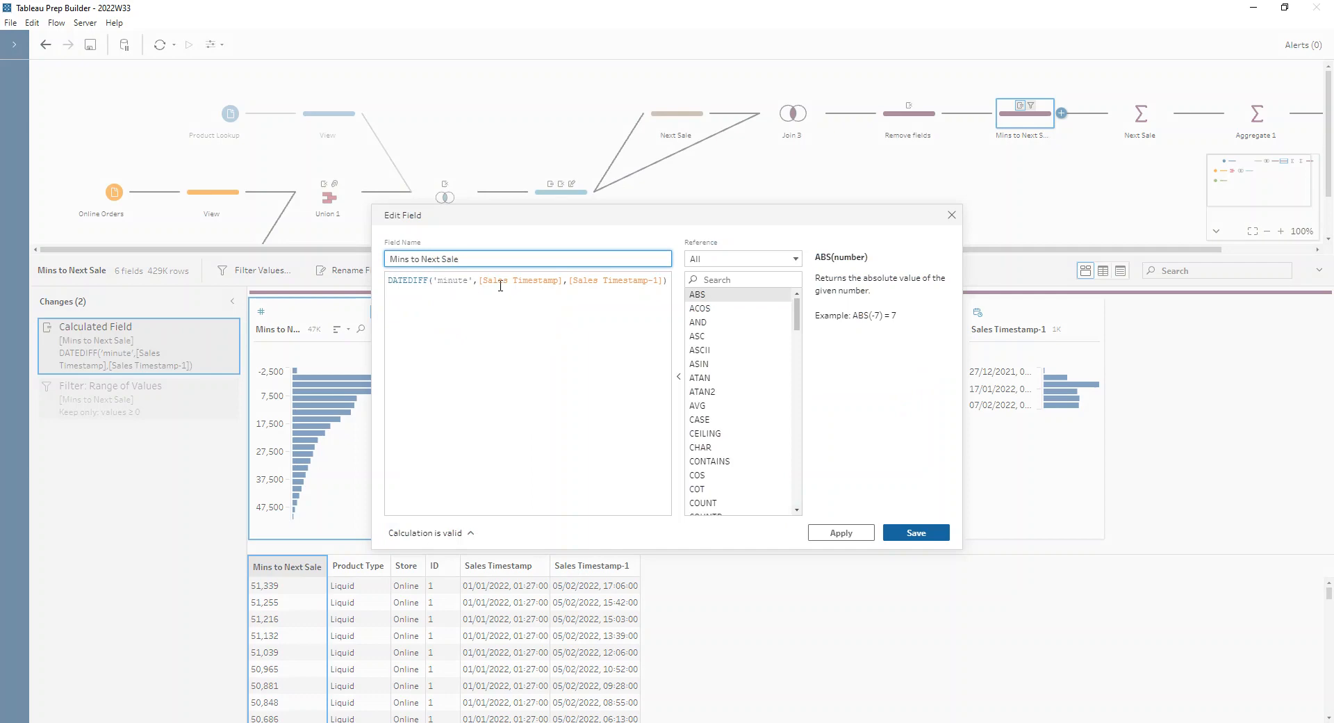
left_click(952, 216)
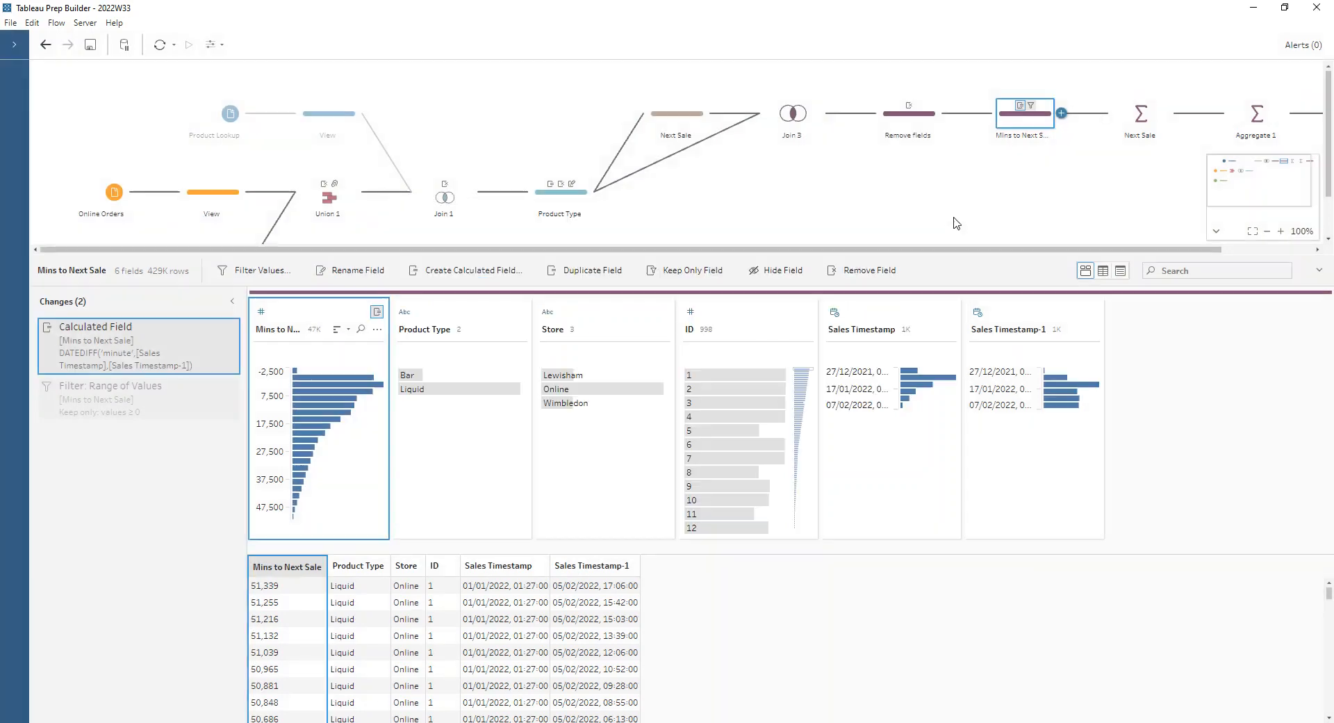
- Show the Mins to Next Sale data with its range filter applied and highlight rows for Bar, Lewisham and ID 10
left_click(135, 410)
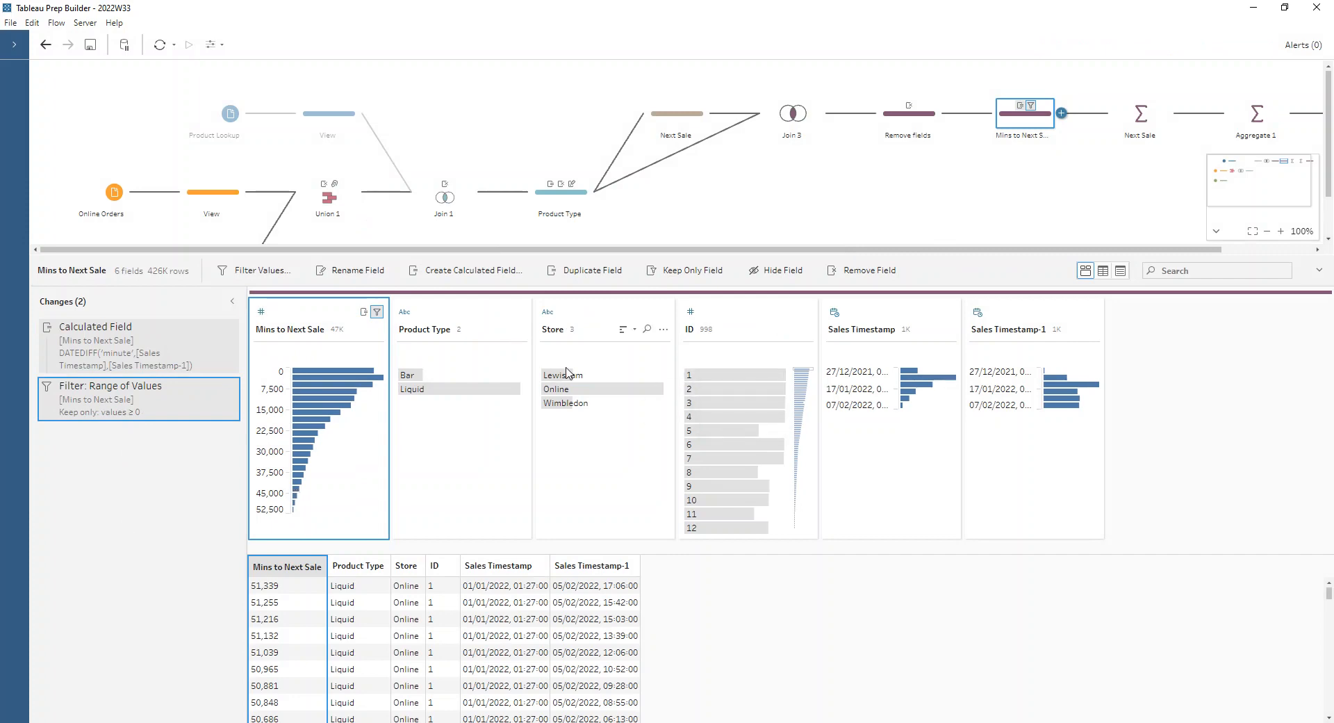
left_click(464, 376)
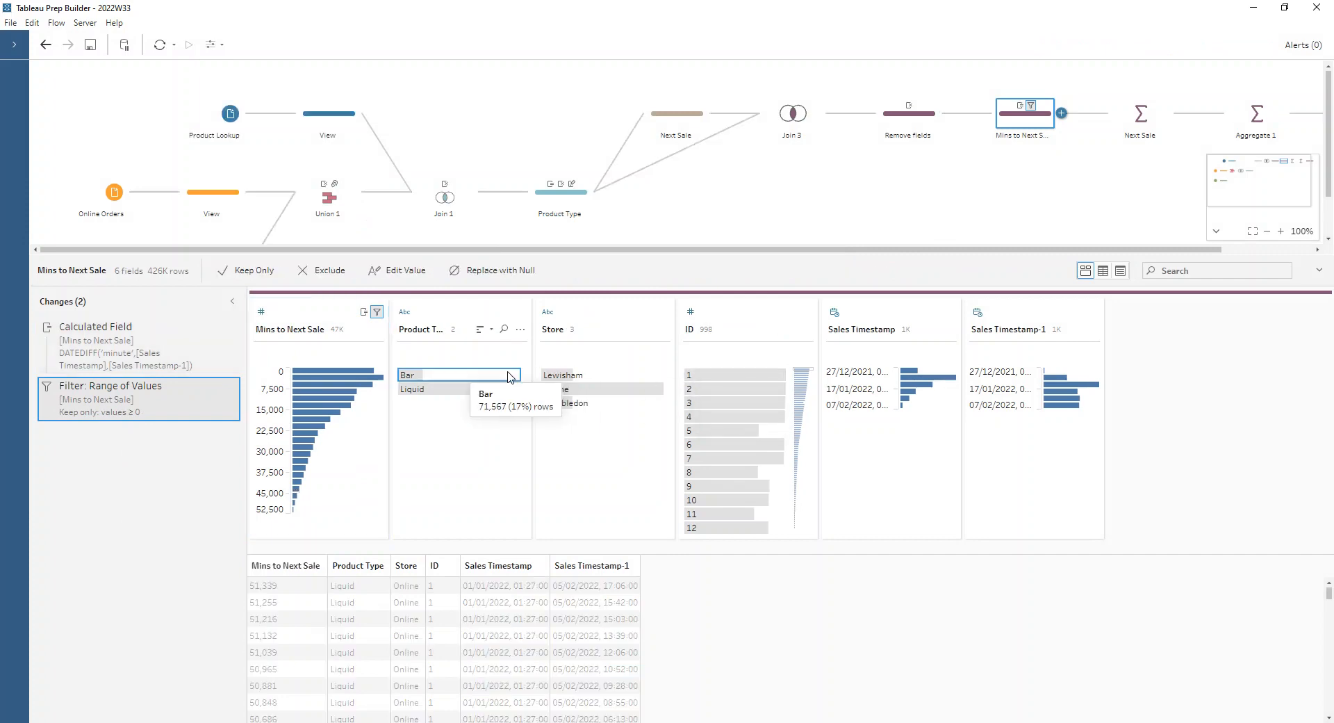
left_click(579, 376)
left_click(716, 500)
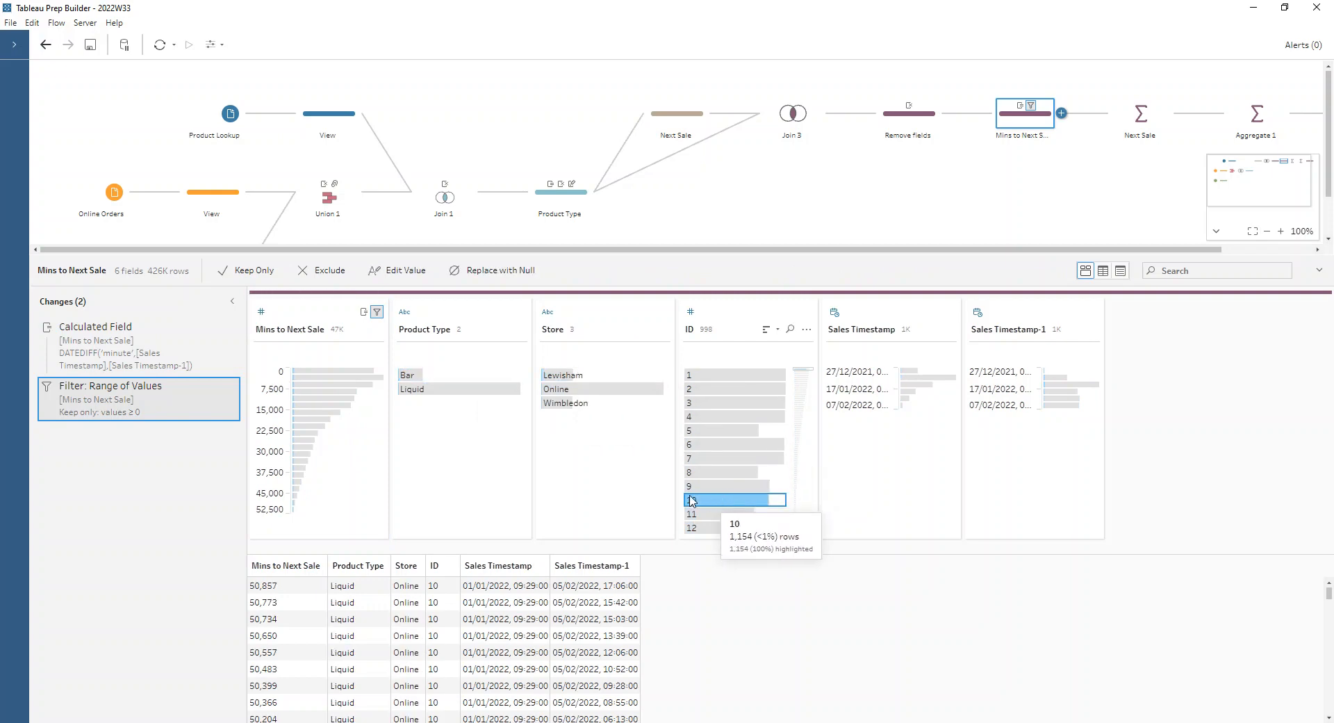
left_click(444, 376)
left_click(558, 376)
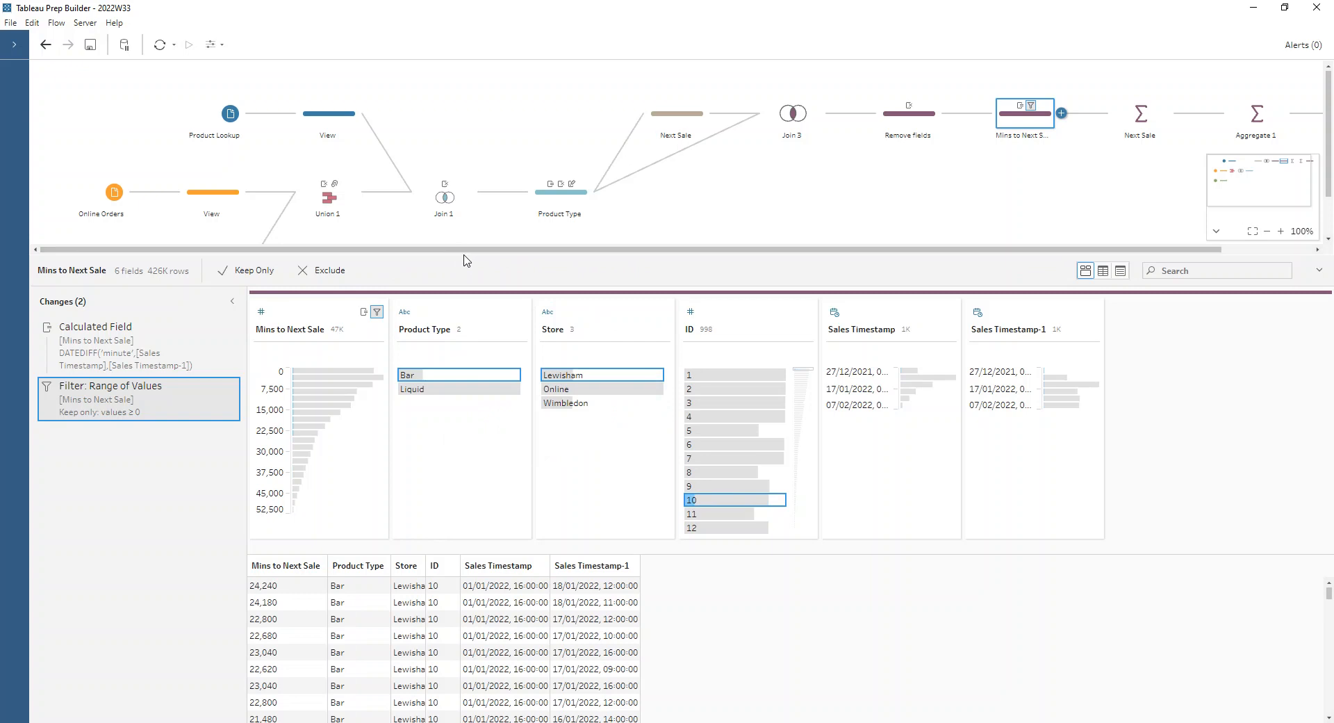
- Enlarge the data grid and inspect the lowest Mins to Next Sale values at the end of the highlighted rows
left_click_drag(470, 256, 463, 193)
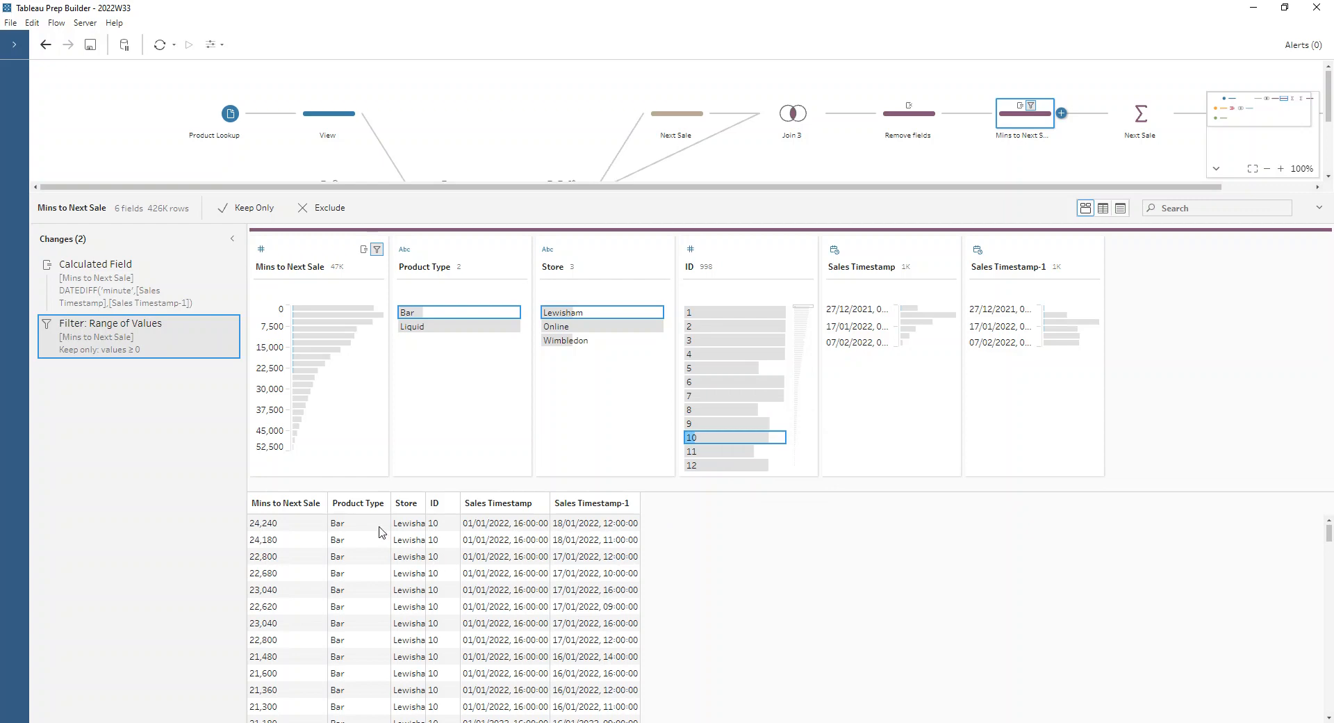
scroll(284, 528, "down", 15)
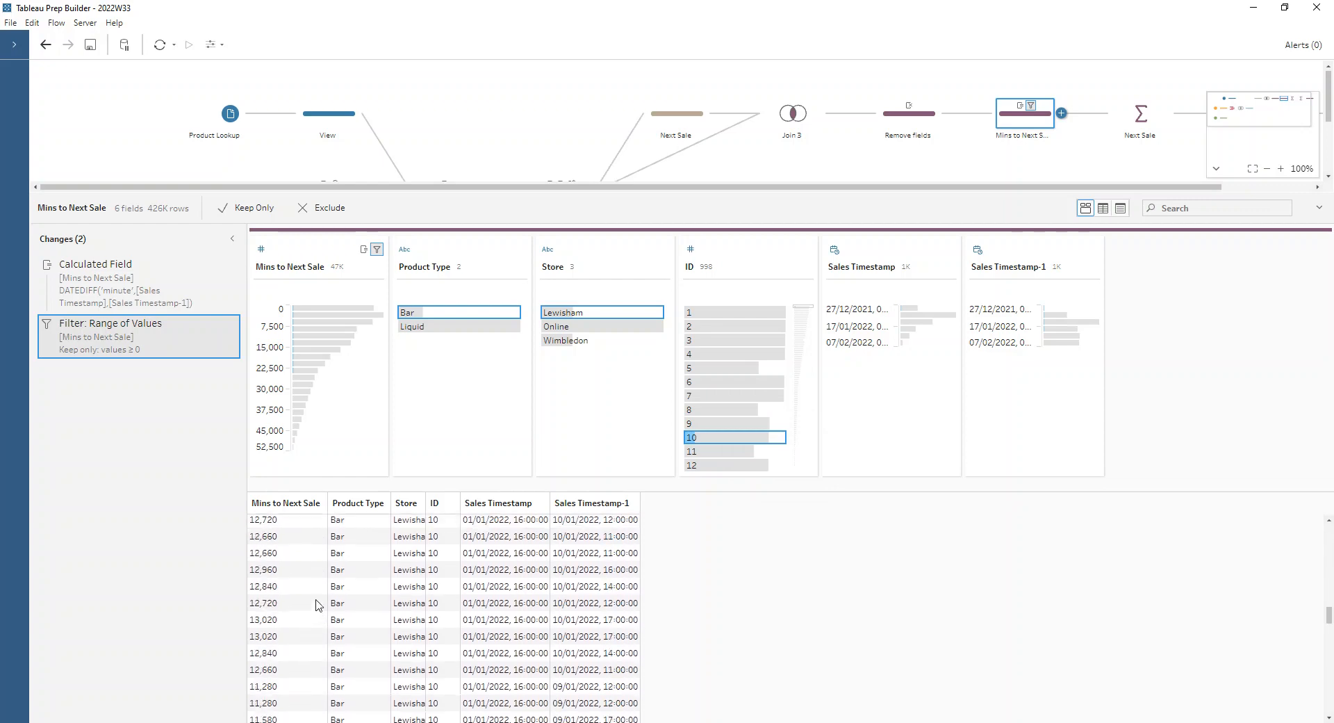
left_click(259, 714)
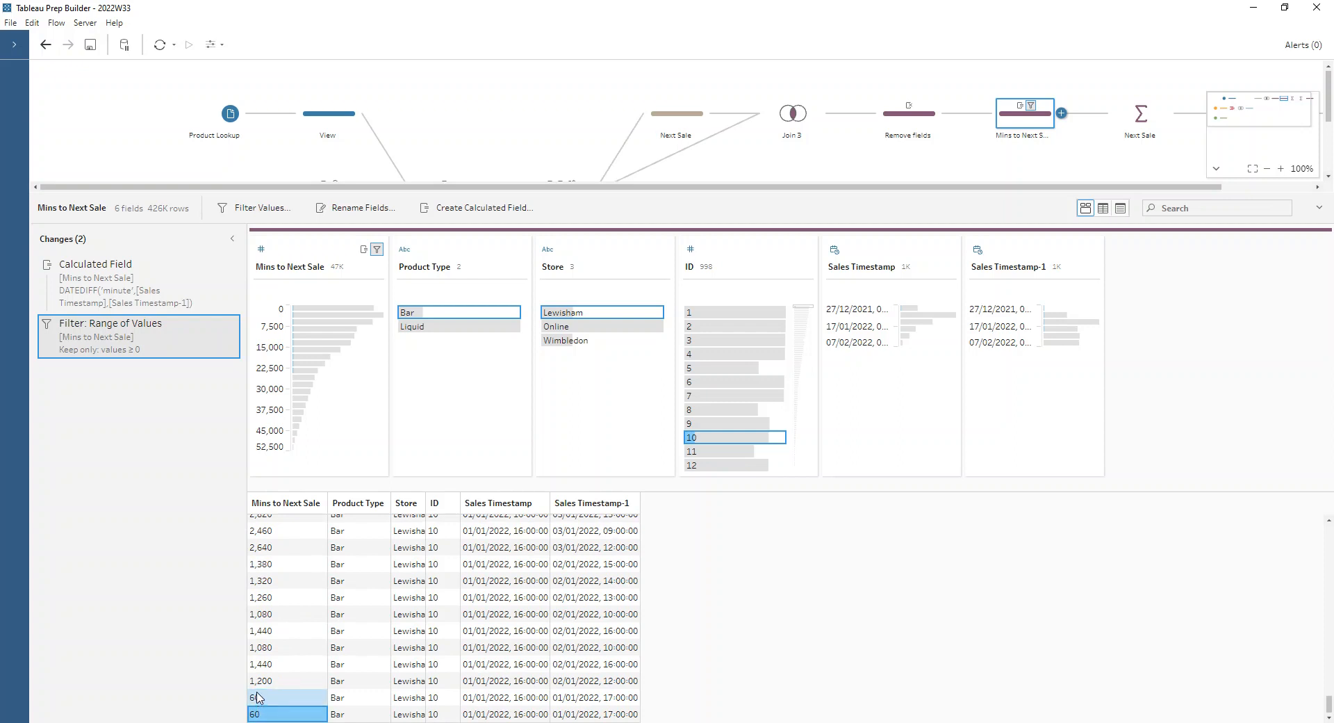
left_click(257, 697)
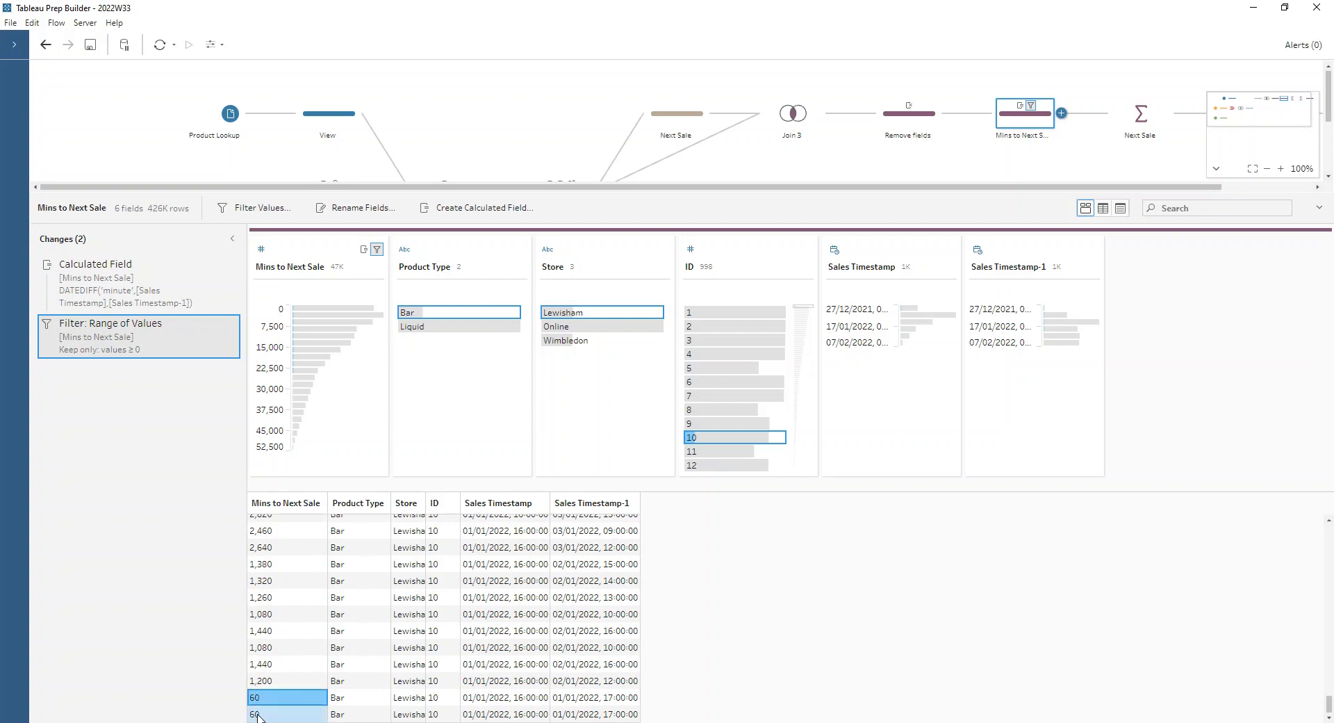
- Examine the grouped and aggregated fields of the Next Sale aggregation and of Aggregate 1
left_click(1142, 116)
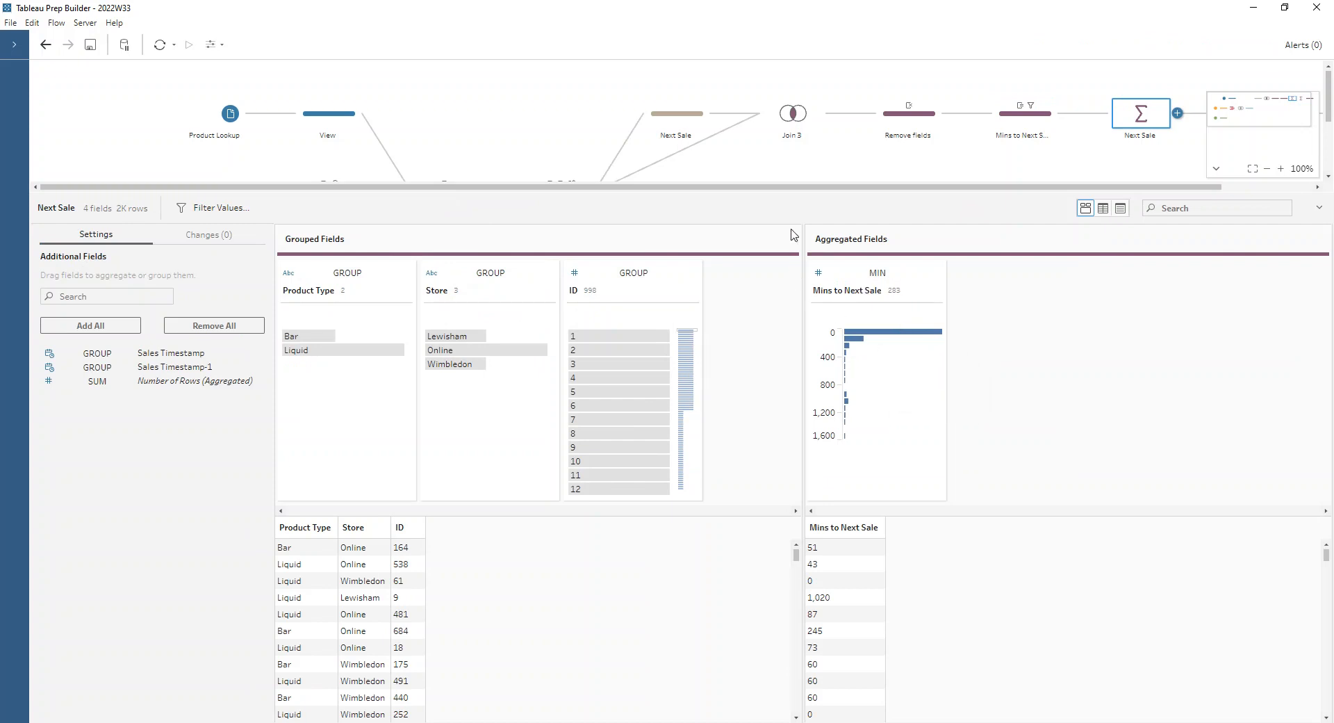
left_click_drag(770, 194, 748, 252)
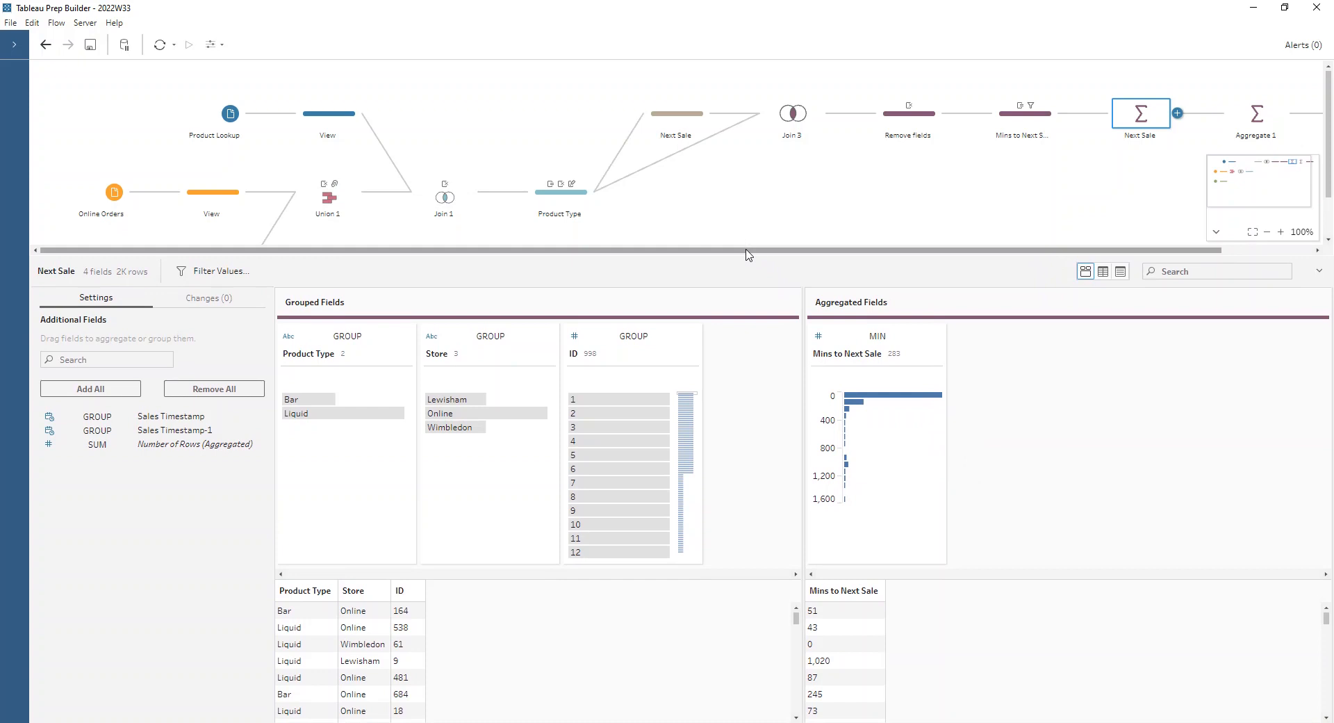
left_click_drag(747, 251, 848, 262)
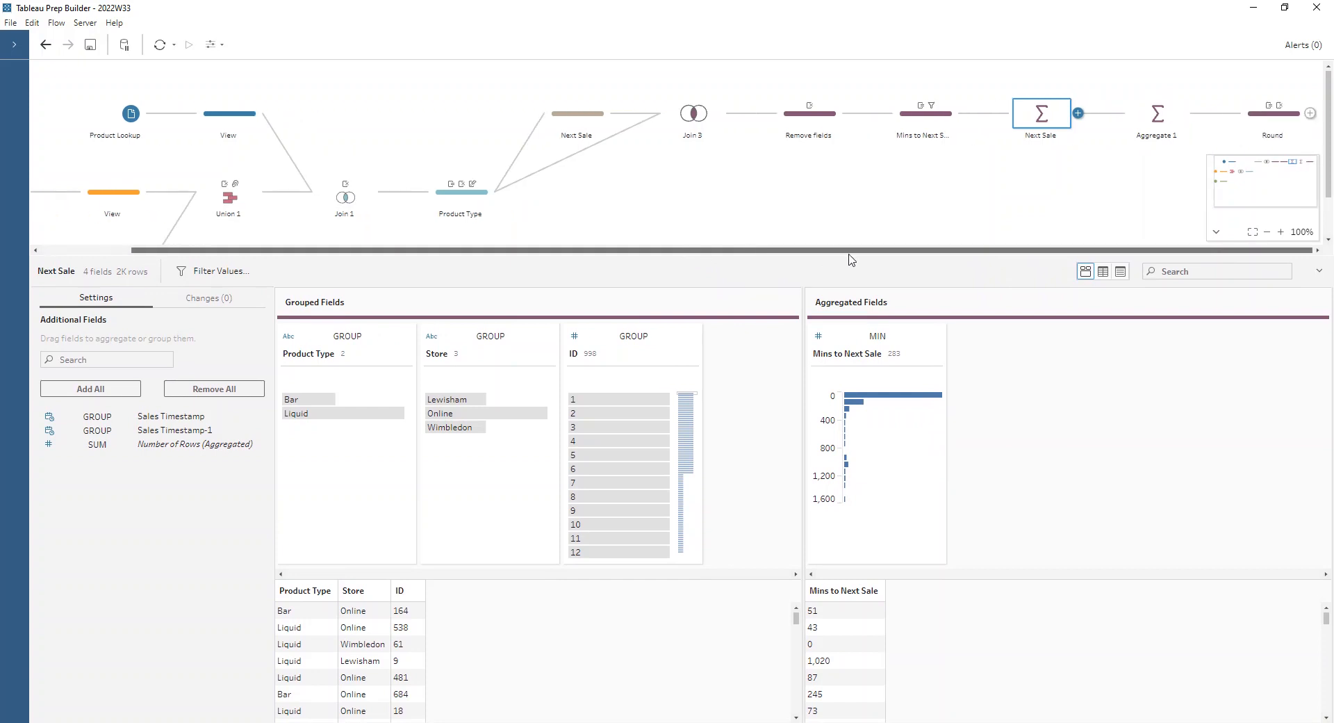
left_click(1139, 114)
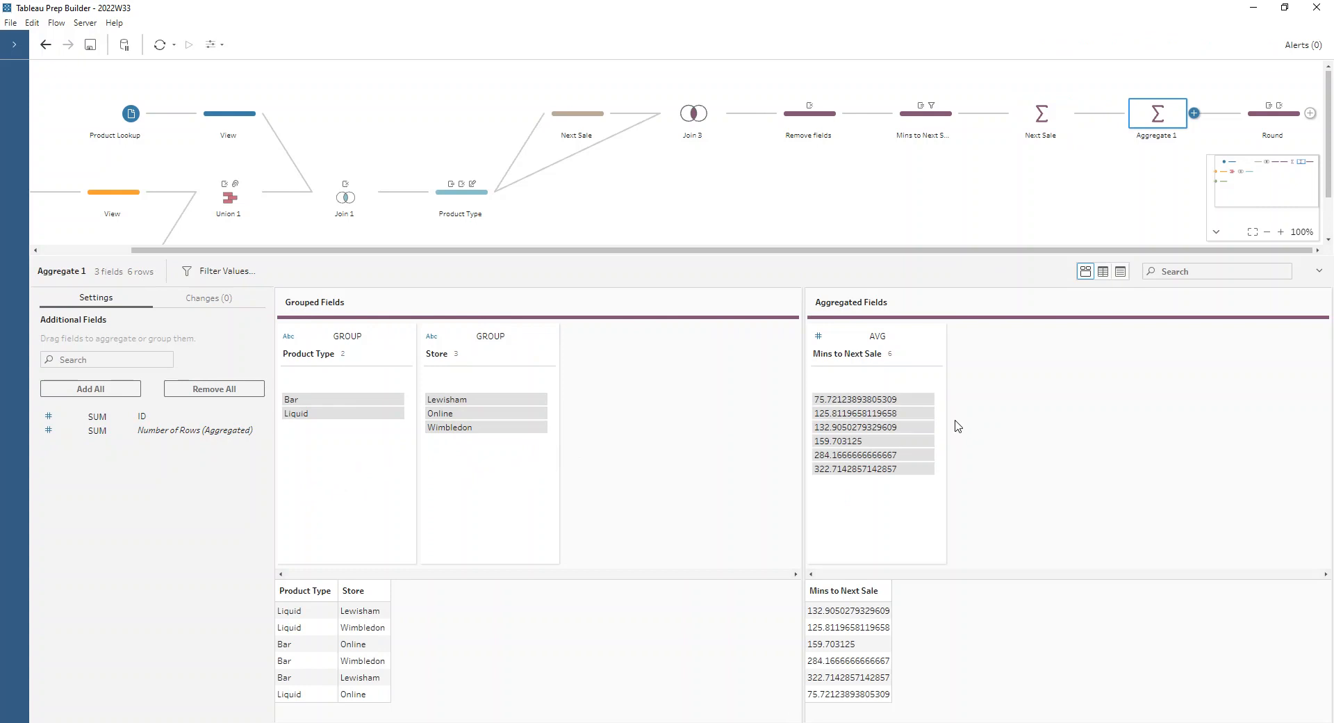
- Review the Round step's Avg Mins to Next Sale formula without changing it, and its removal of the Mins to Next Sale field
left_click(1267, 120)
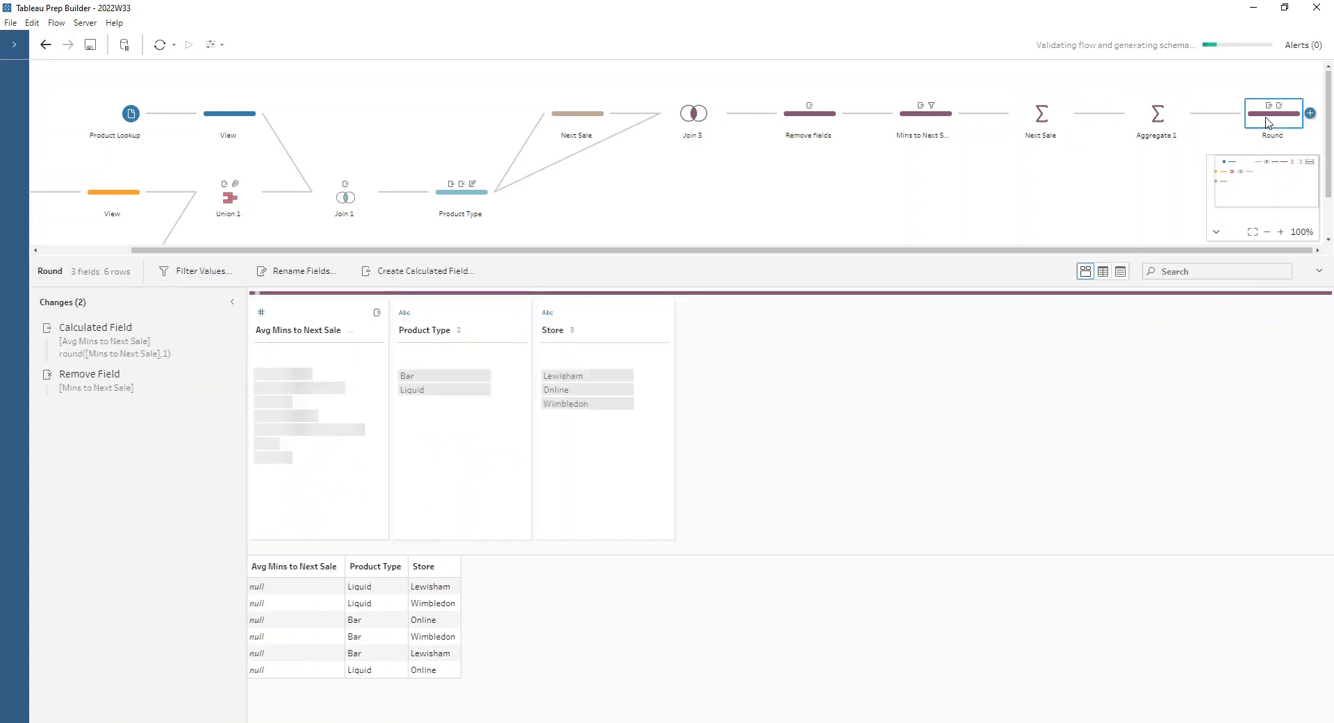
double_click(218, 336)
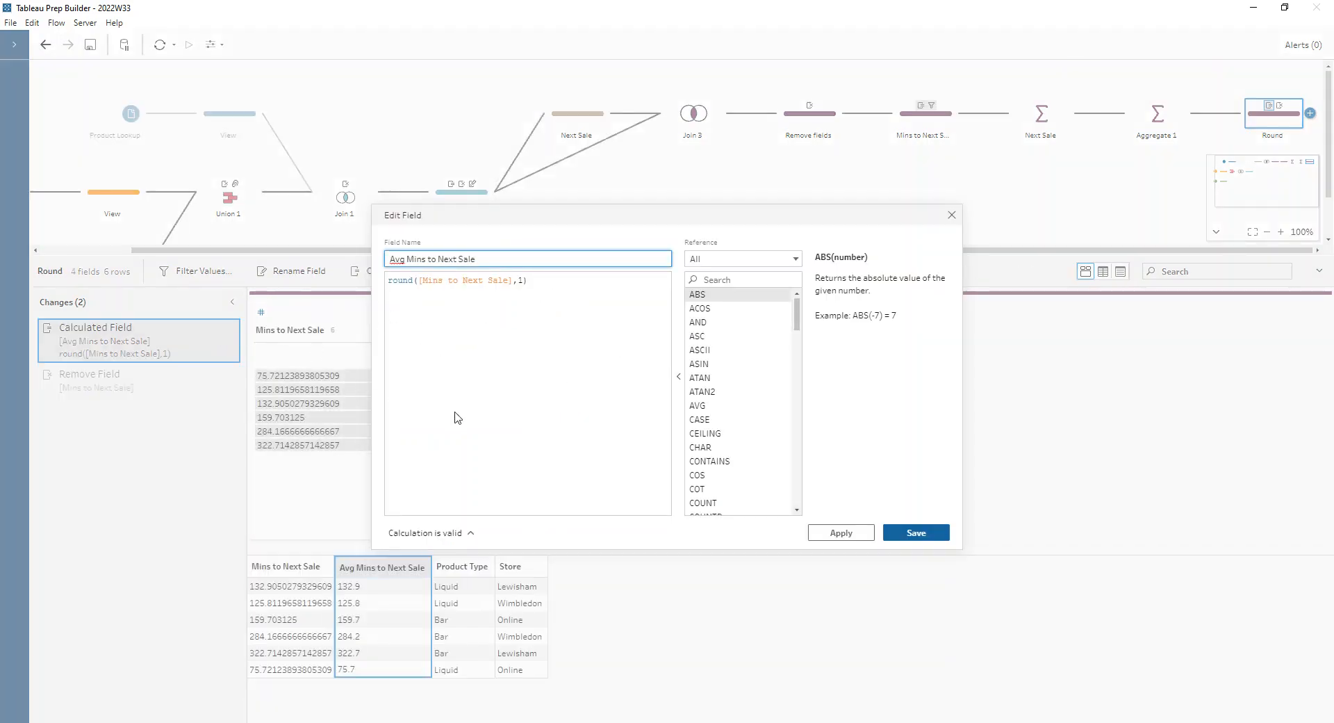
left_click(952, 215)
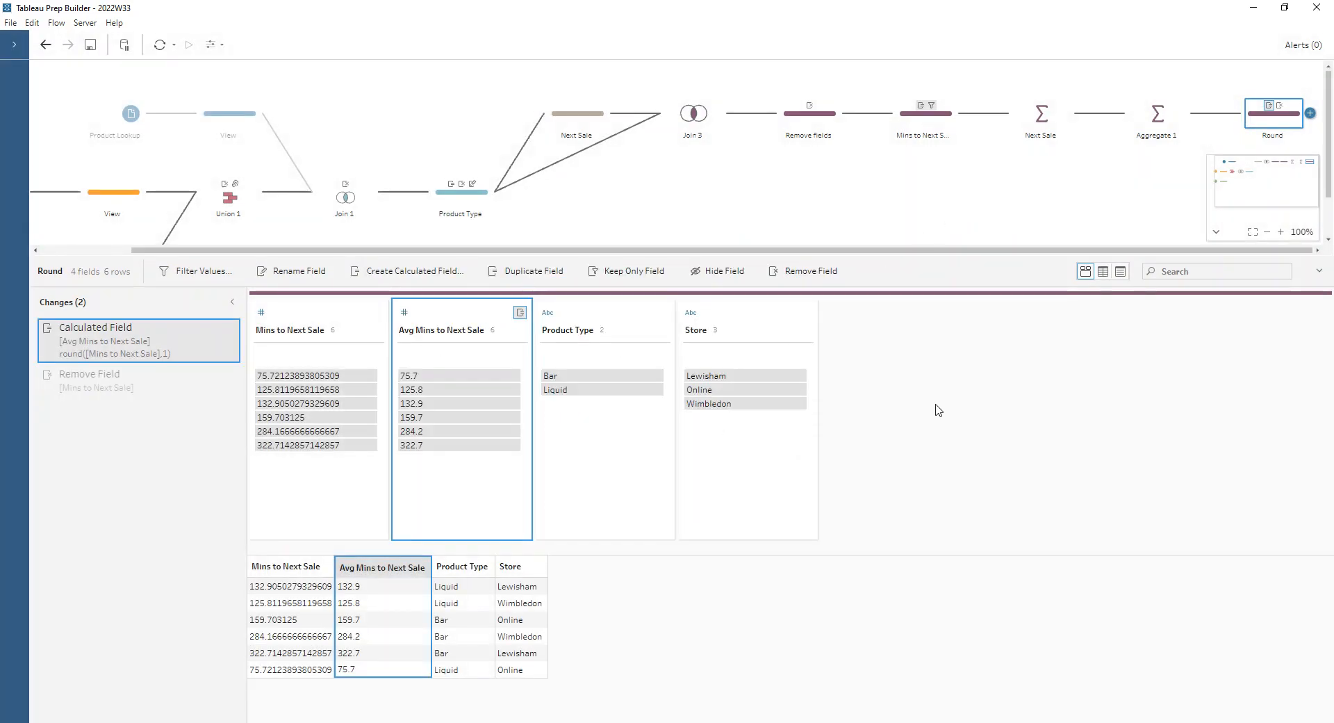
left_click(150, 375)
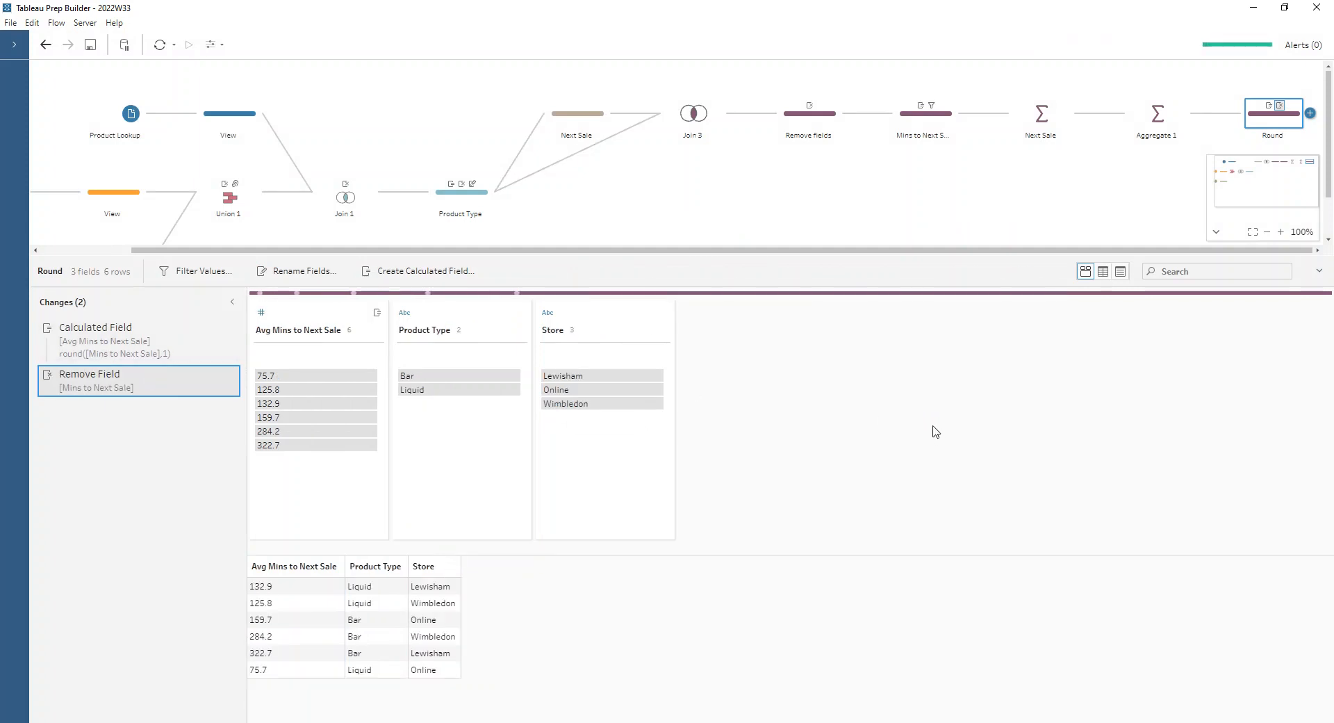